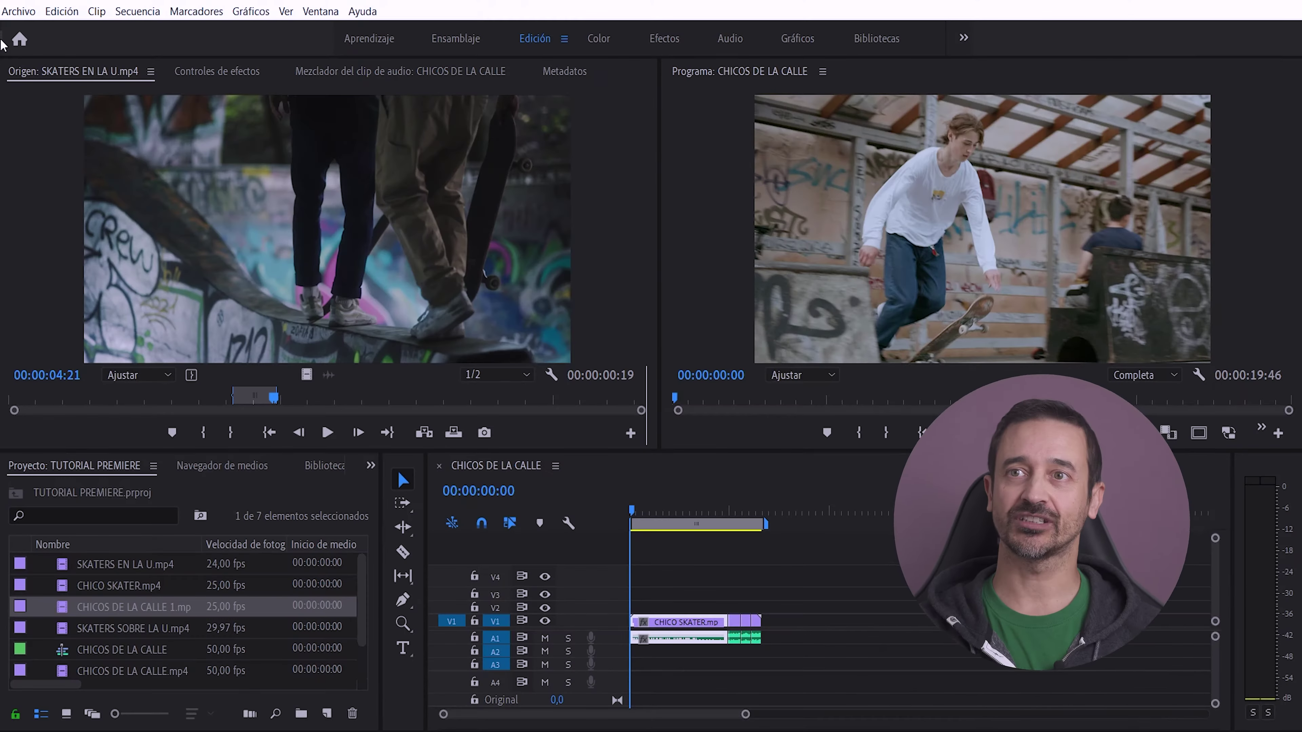
Step: Open the media import dialog with Ctrl+I, then save the TUTORIAL PREMIERE project from the Archivo menu
click(18, 11)
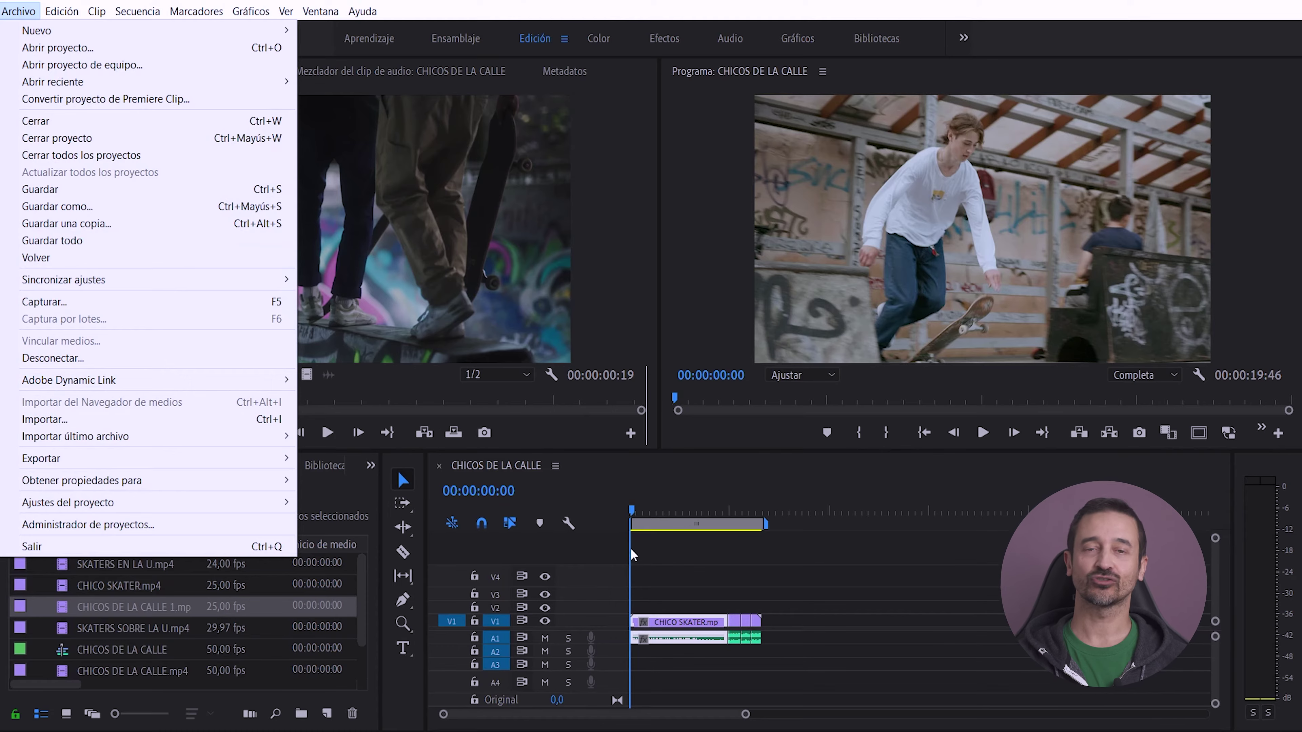
click(633, 553)
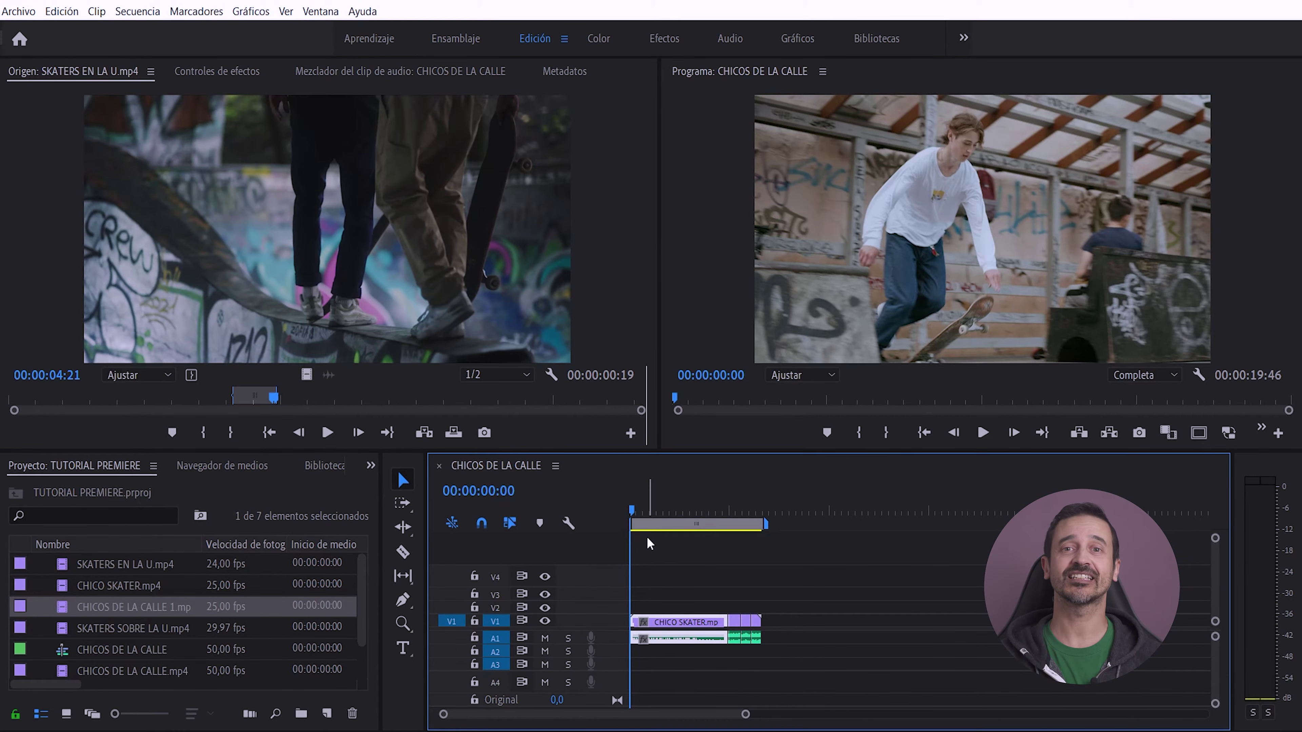
key(ctrl+i)
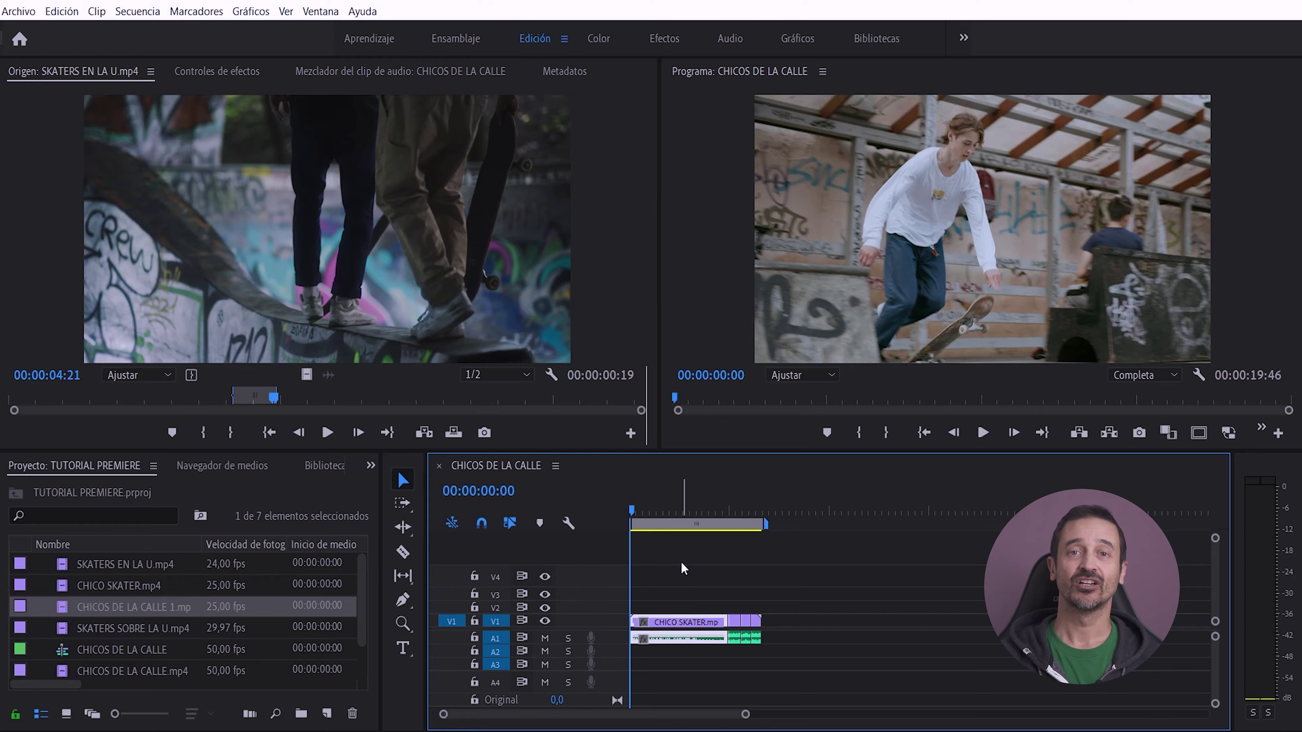
click(31, 13)
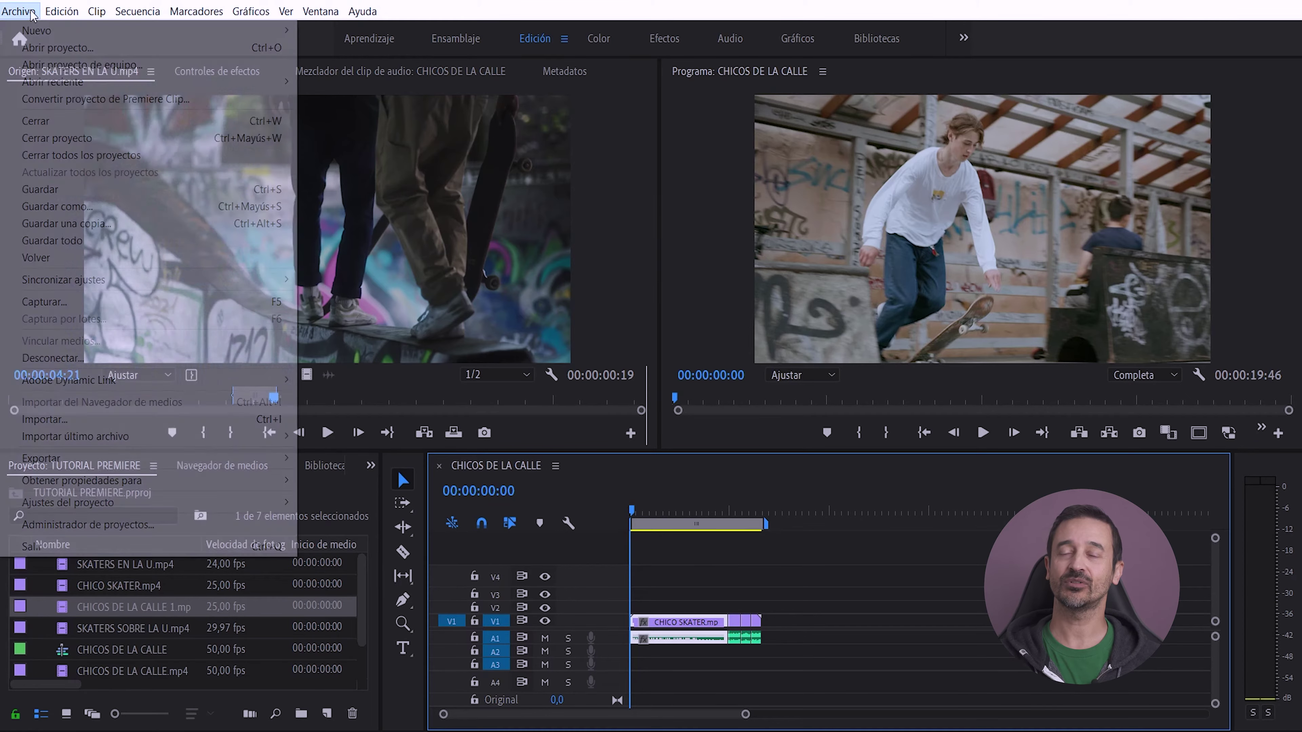
click(67, 191)
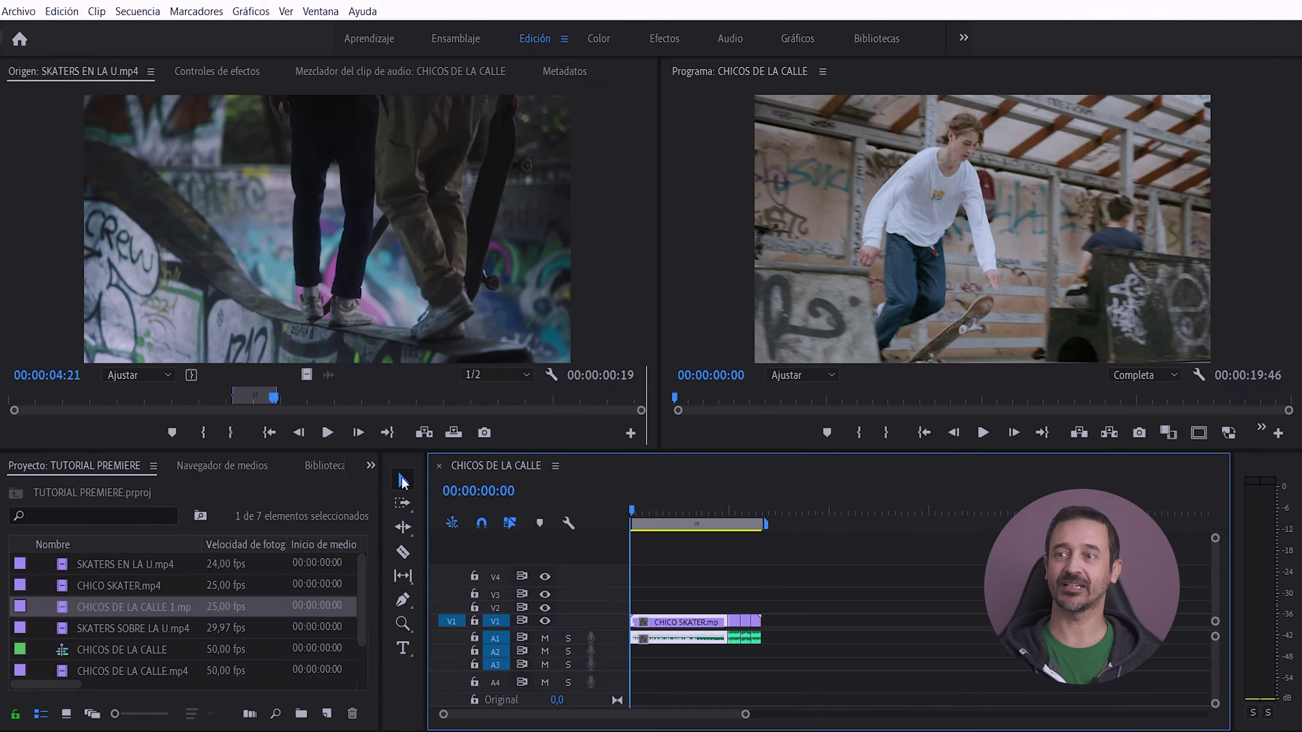
Step: Drag the CHICO SKATER clip on V1, then return to the Selection tool (V)
mouse_move(701, 622)
mouse_down()
mouse_move(716, 605)
mouse_move(701, 622)
mouse_up()
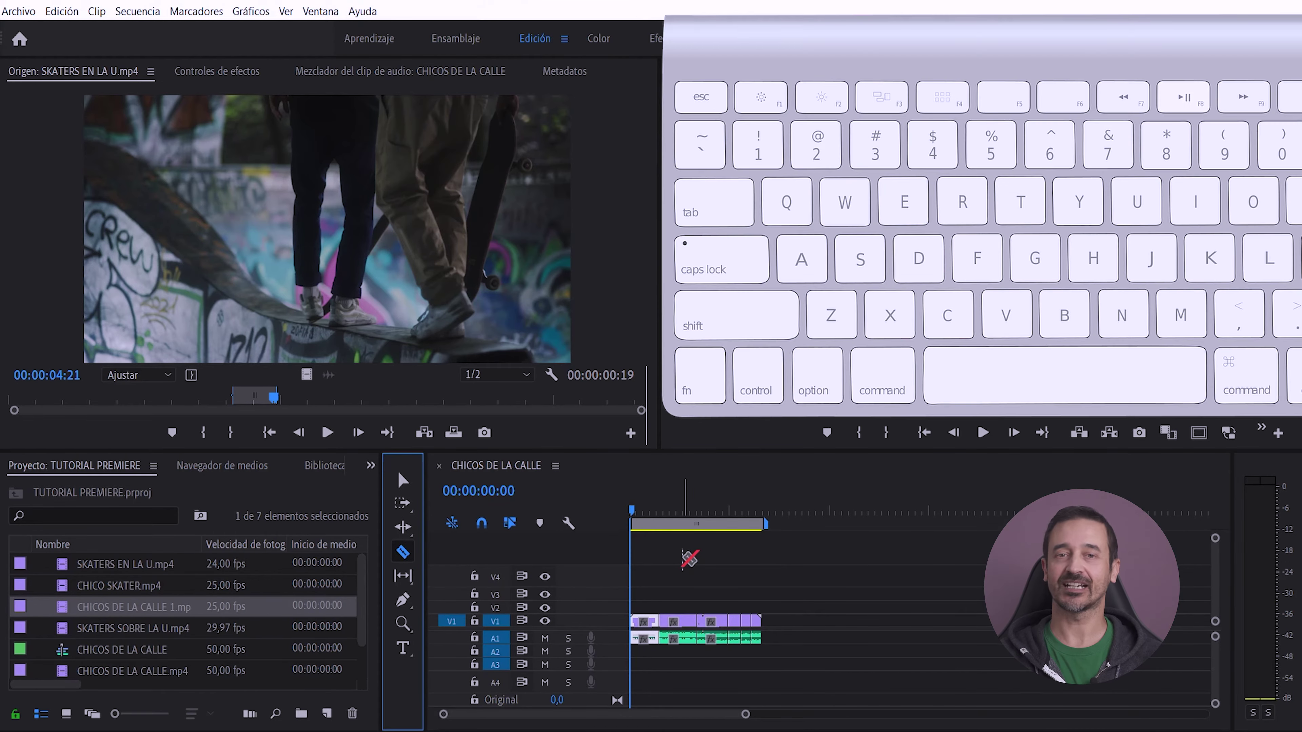
key(v)
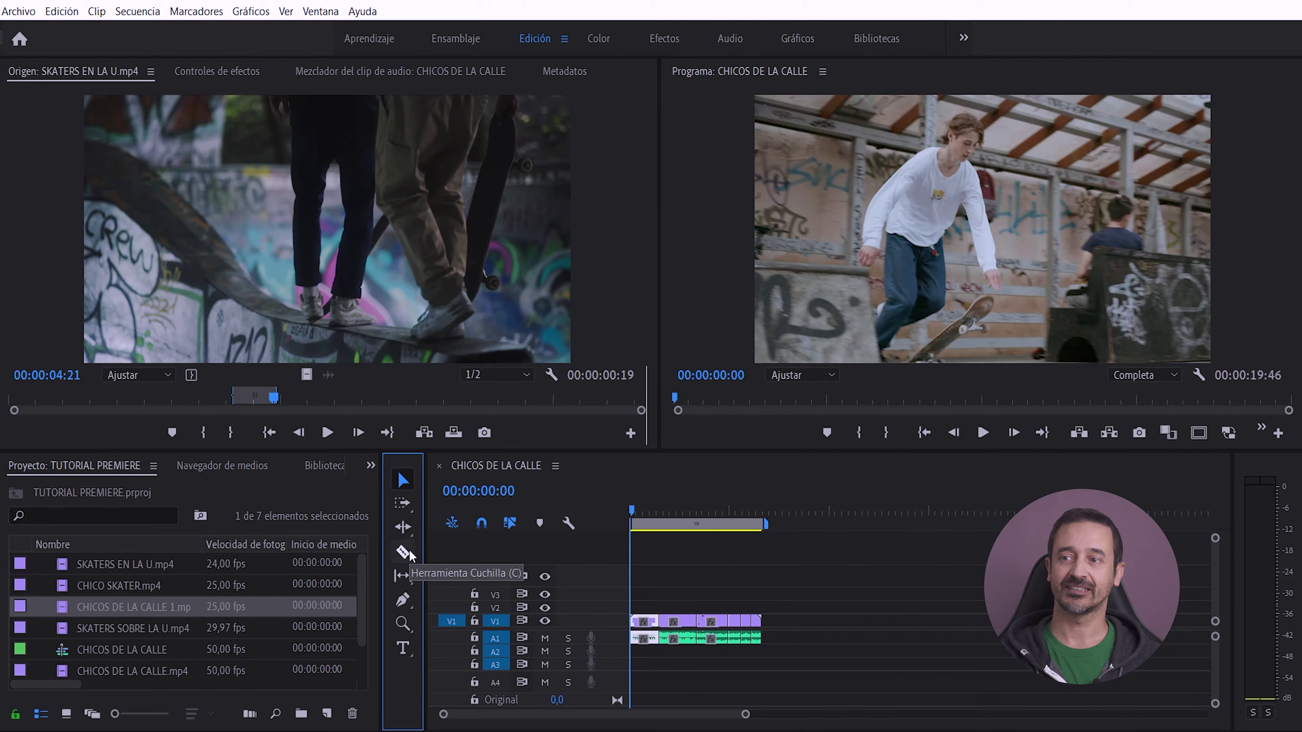
Step: Switch to the Razor tool (C) and cut the V1 clip at one point
click(409, 554)
click(403, 480)
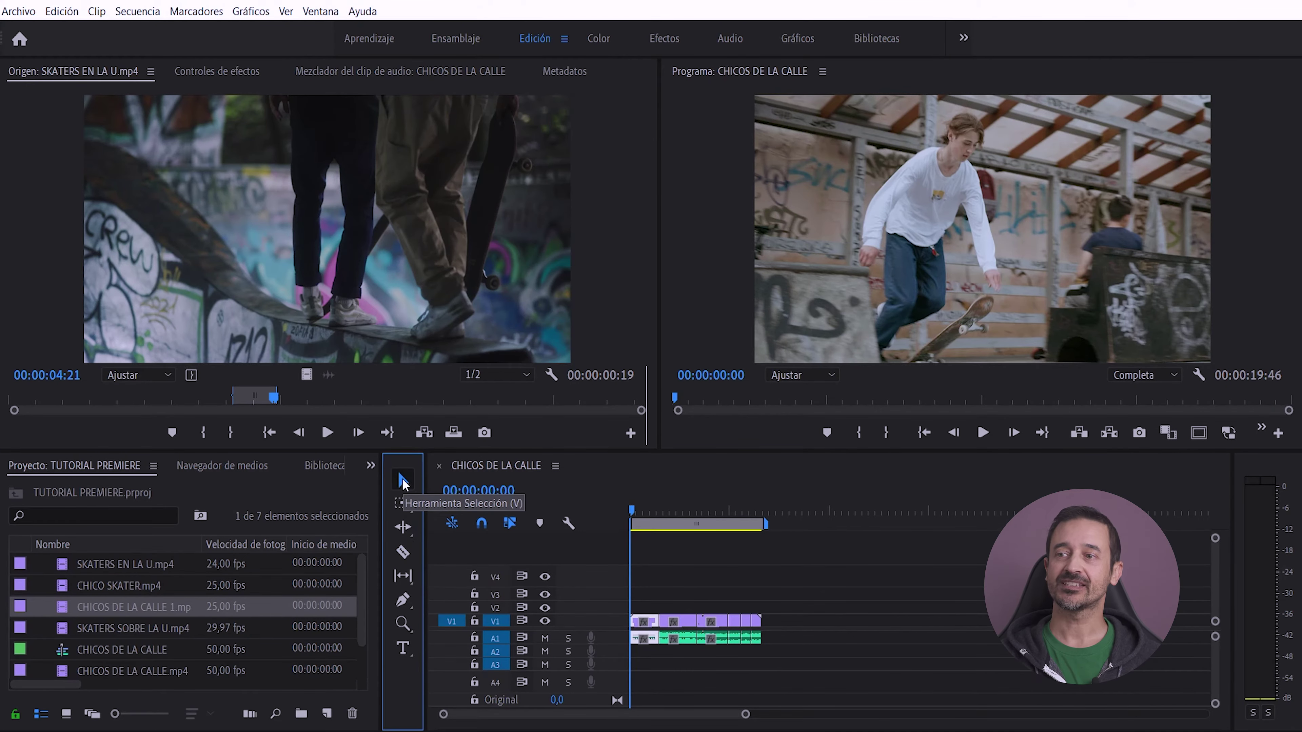
key(c)
click(714, 621)
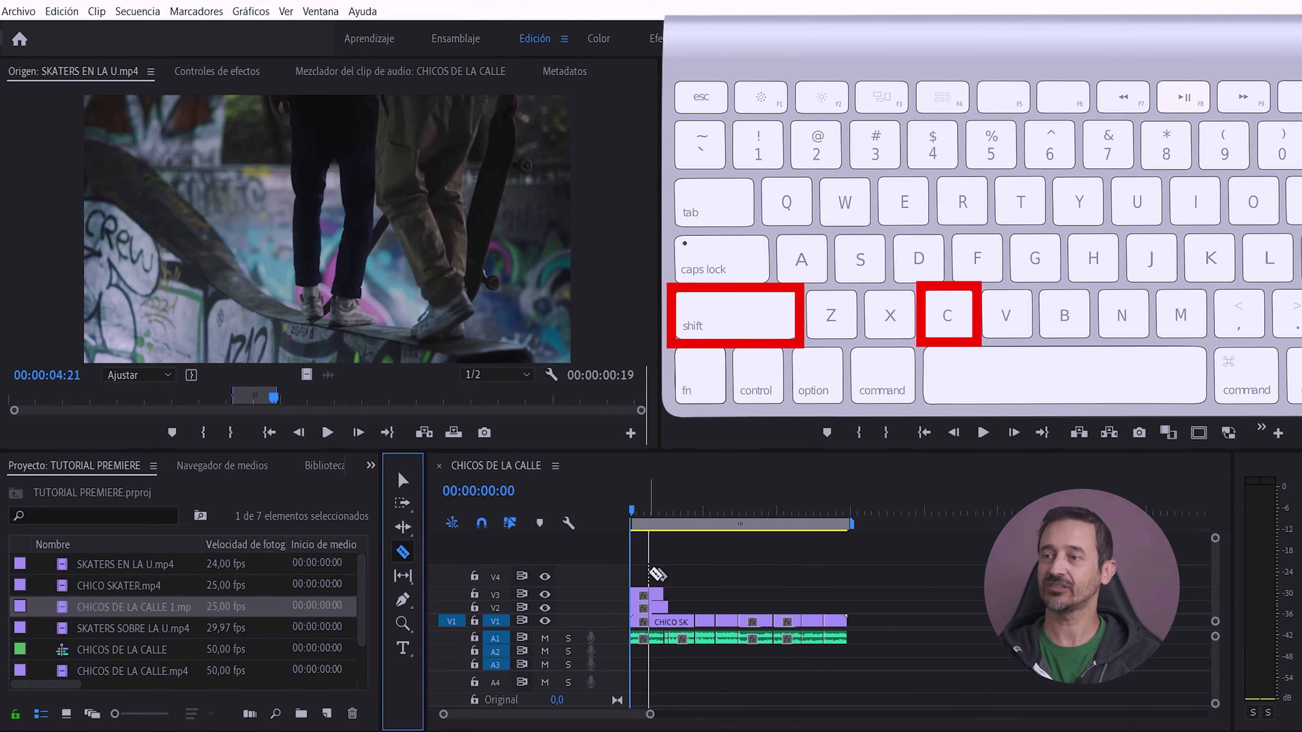
Step: Cut through all tracks at once, undo it, then cut only V1 and A1 near the start
shift+click(649, 594)
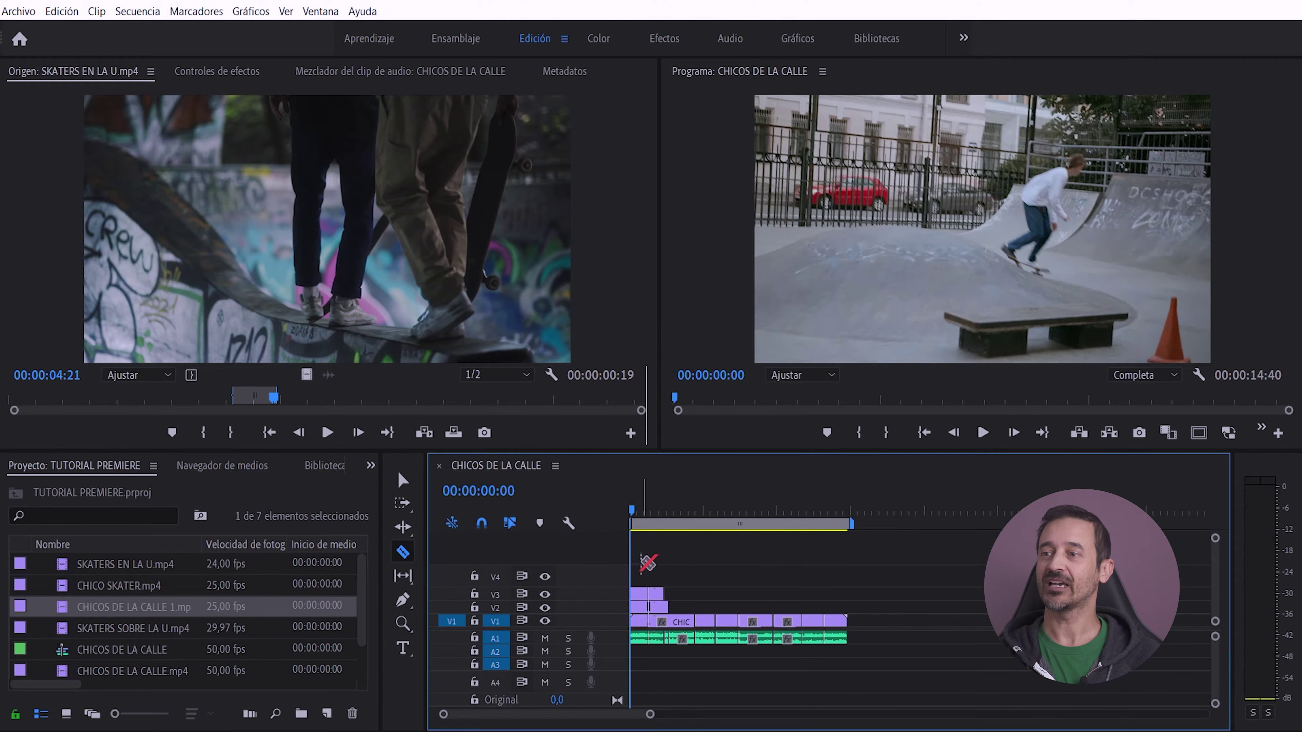
key(v)
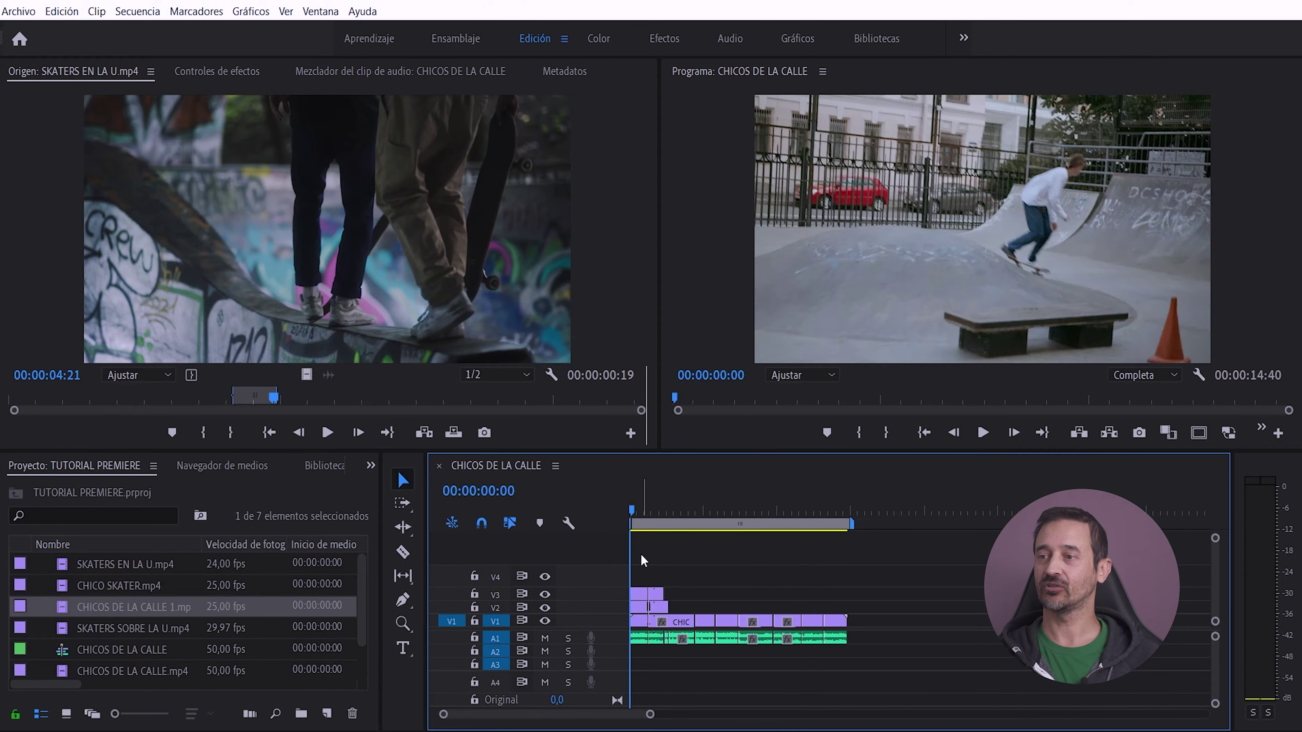
key(ctrl+z)
click(402, 552)
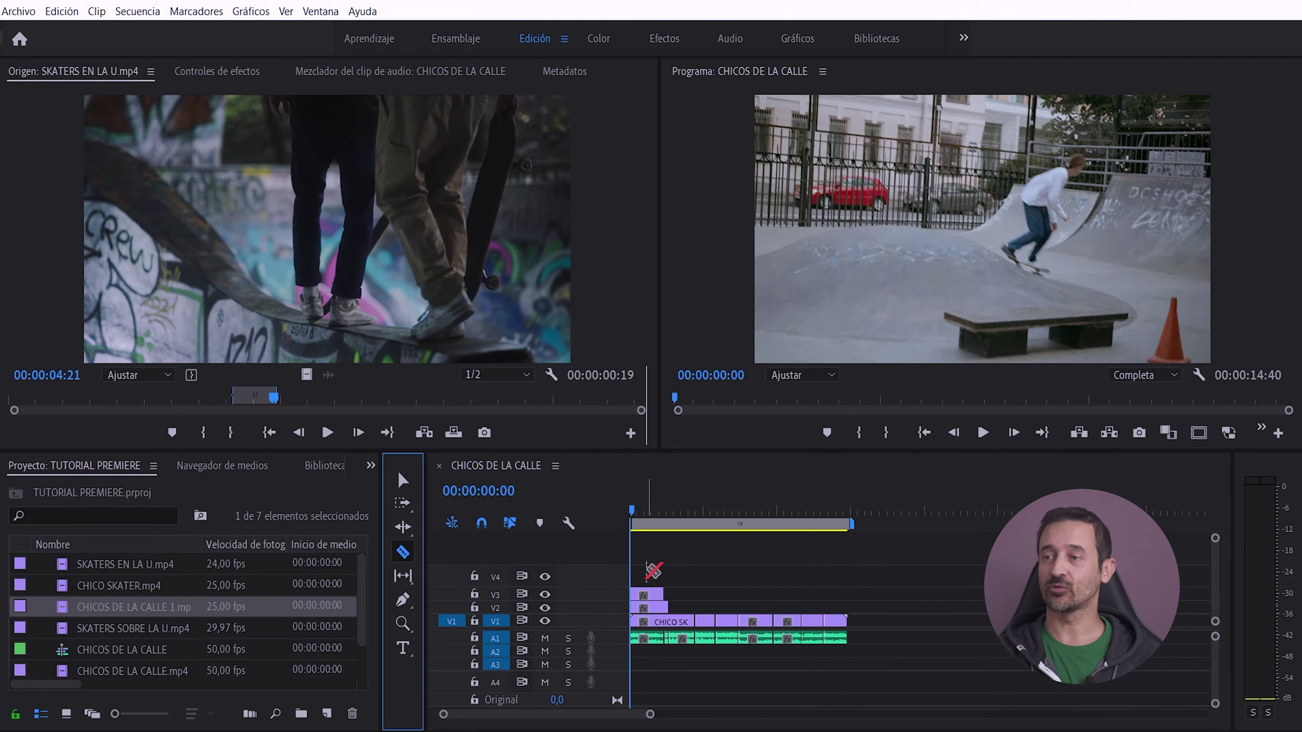
click(654, 607)
click(652, 621)
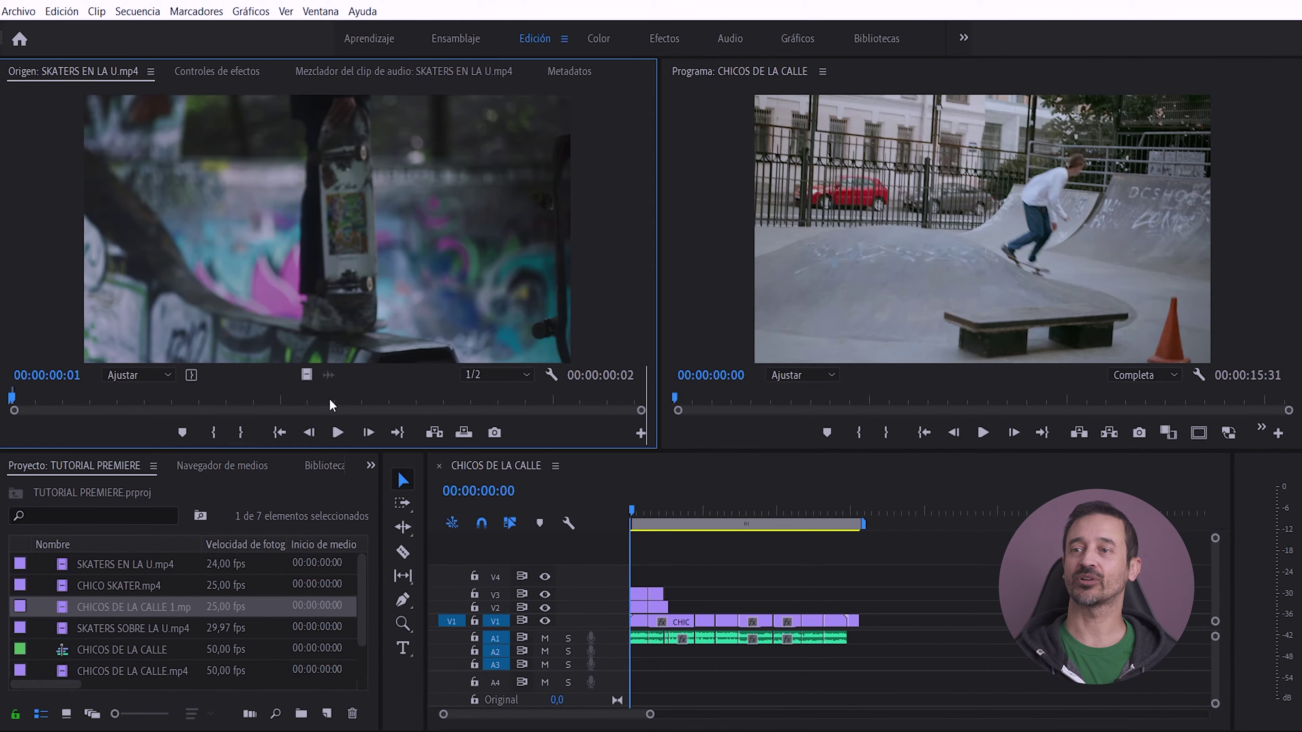
Step: Mark a SKATERS EN LA U.mp4 range starting at 00:00:04:07 and place its video at V1's end
click(242, 398)
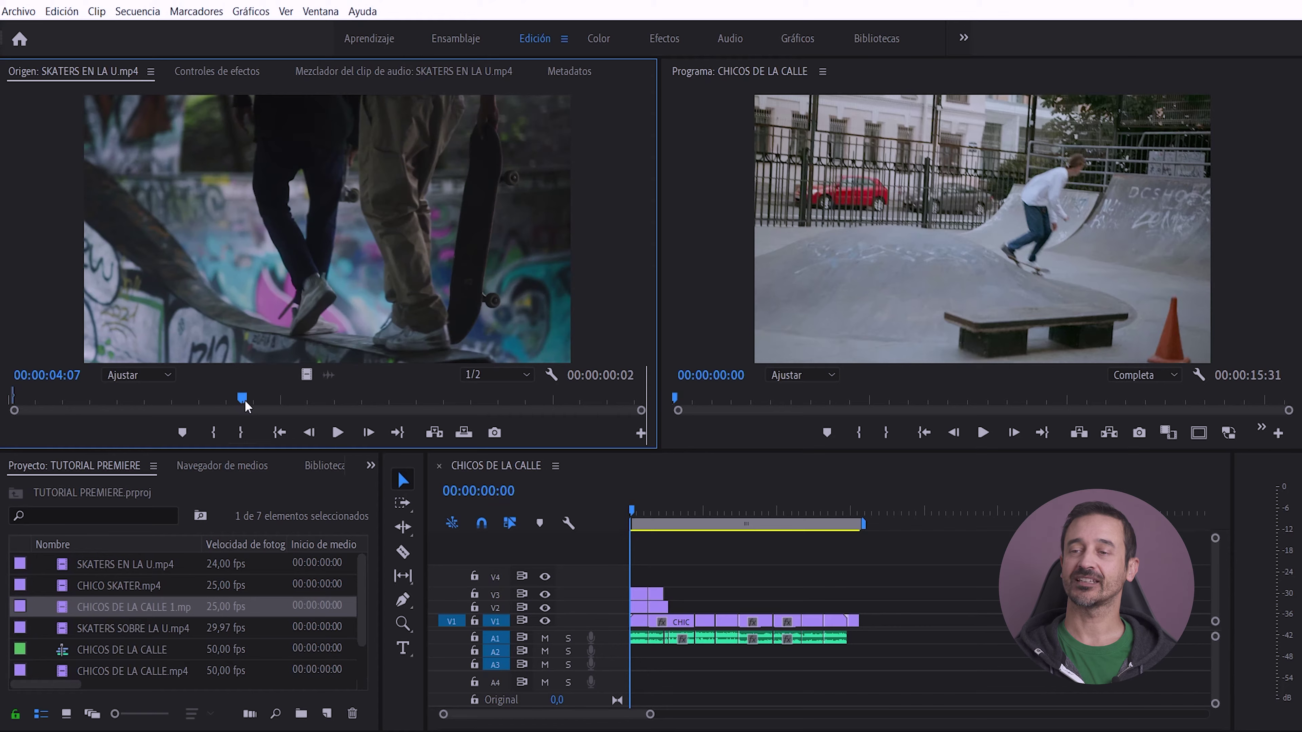
click(213, 433)
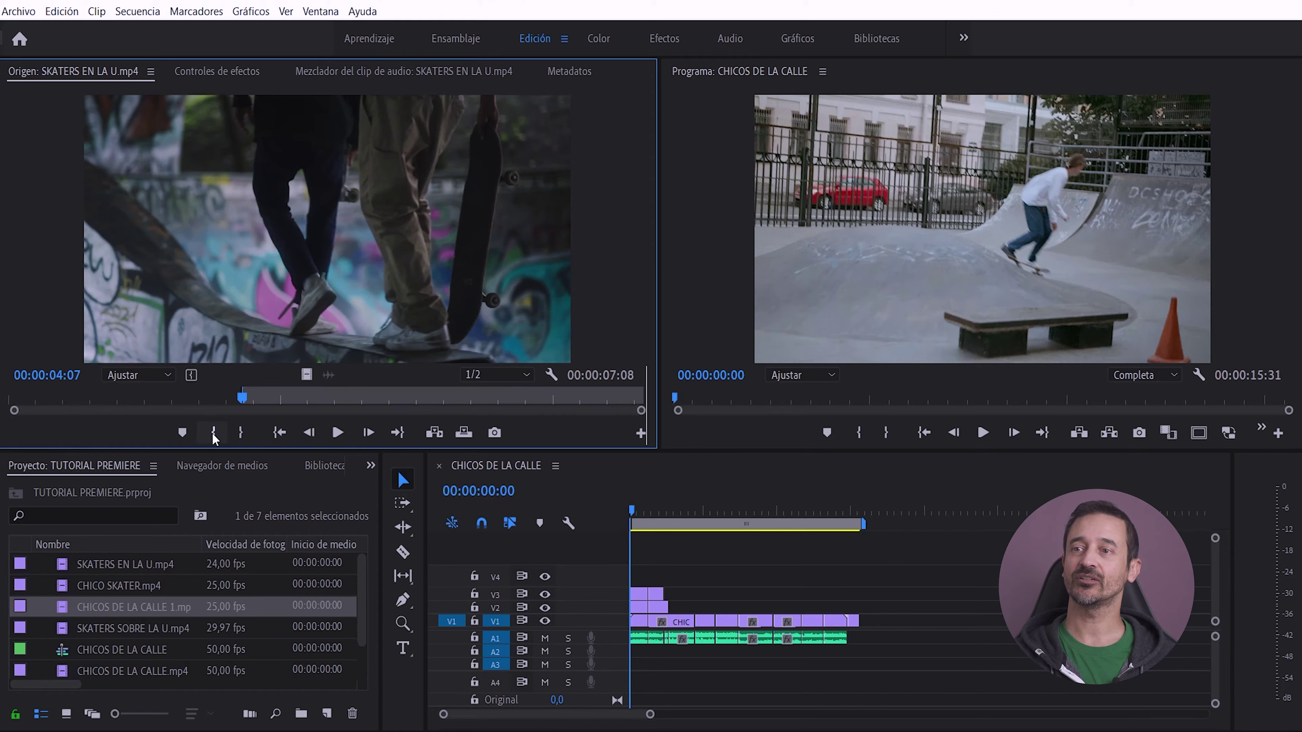
click(338, 432)
click(338, 432)
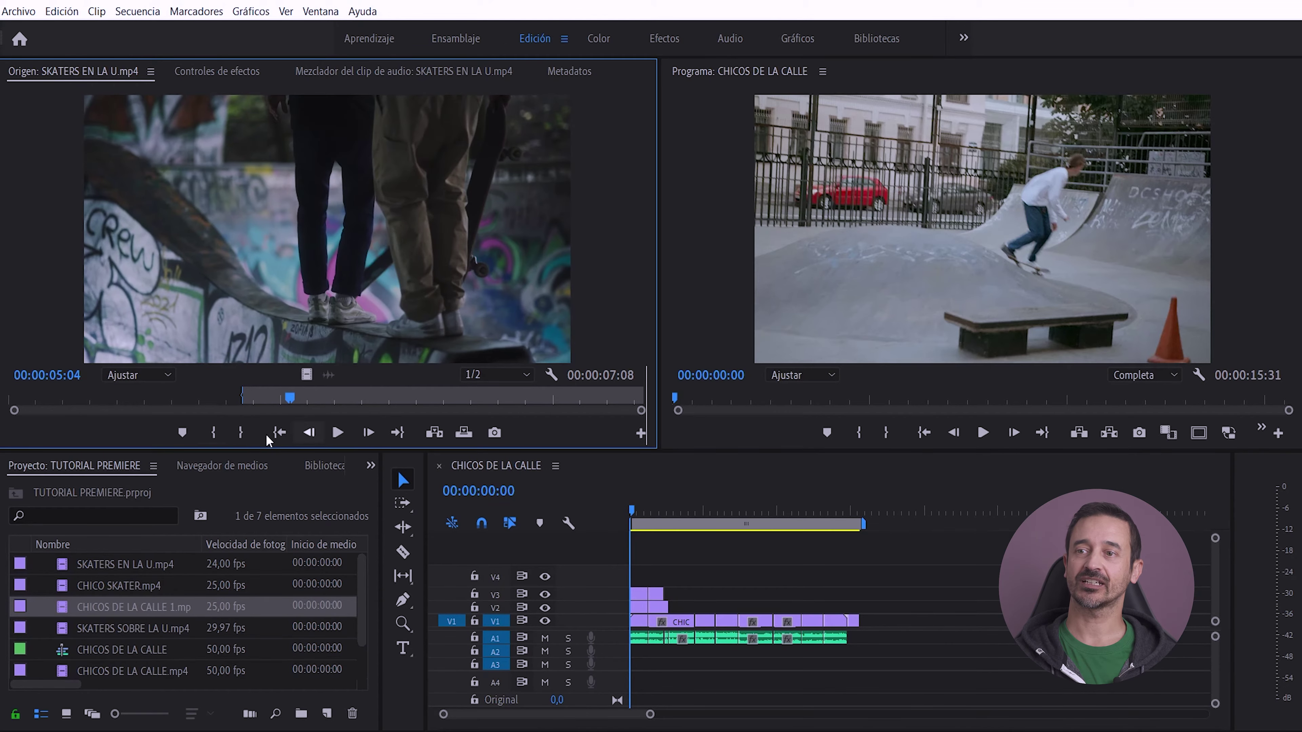
click(241, 432)
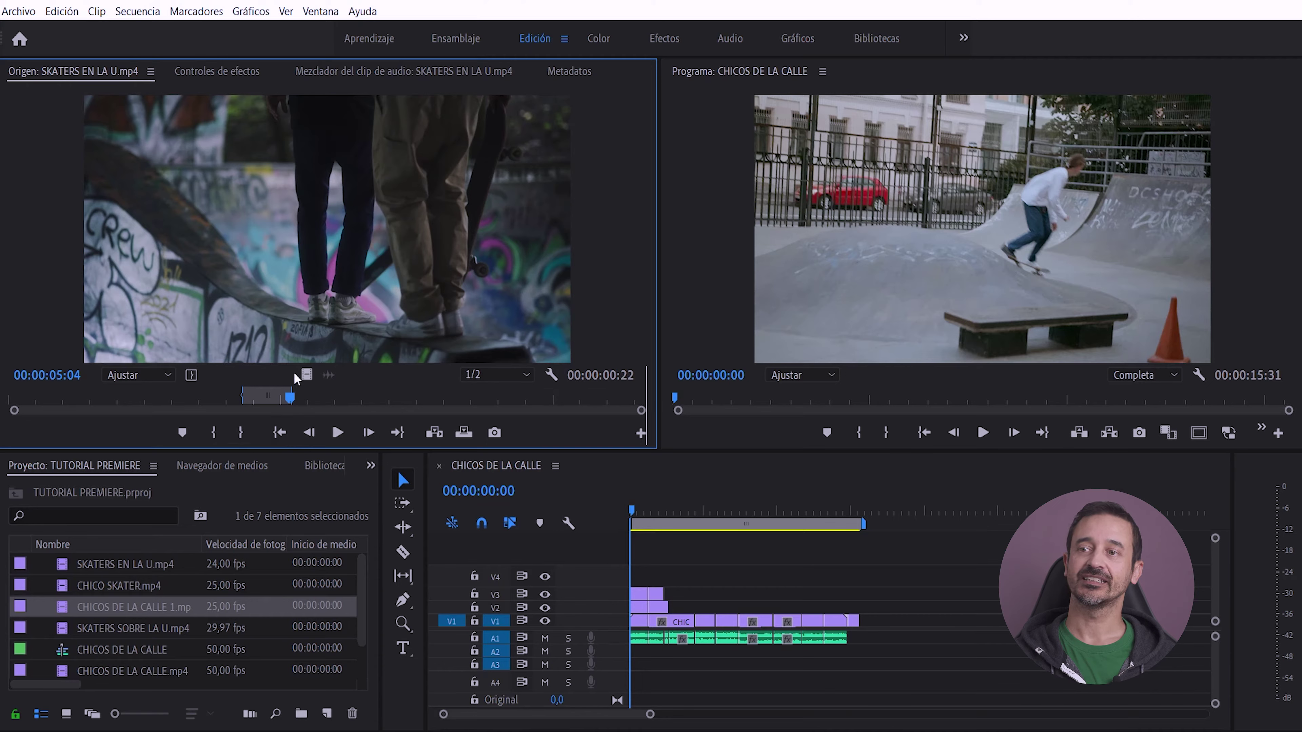
drag(306, 375, 866, 621)
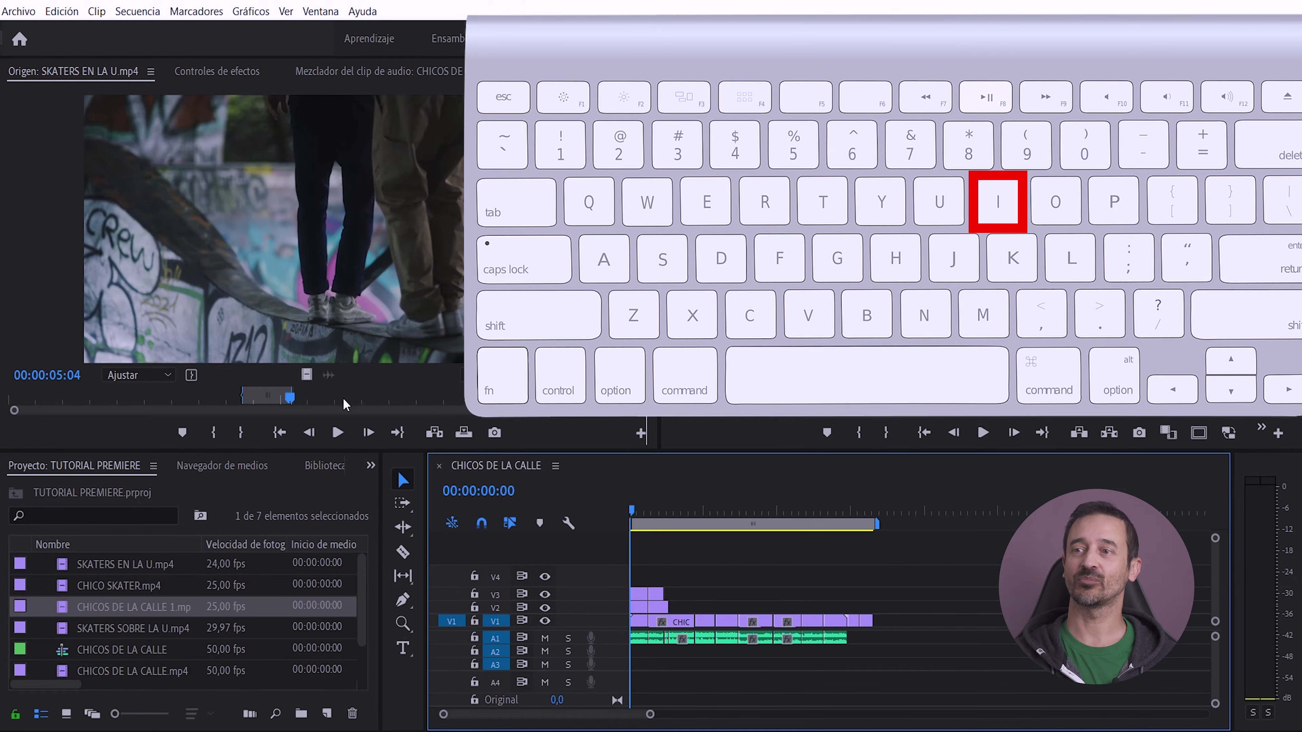
Step: Mark a second range from 06:03 to 07:06 and add it, video only, to V1's end
click(343, 398)
key(i)
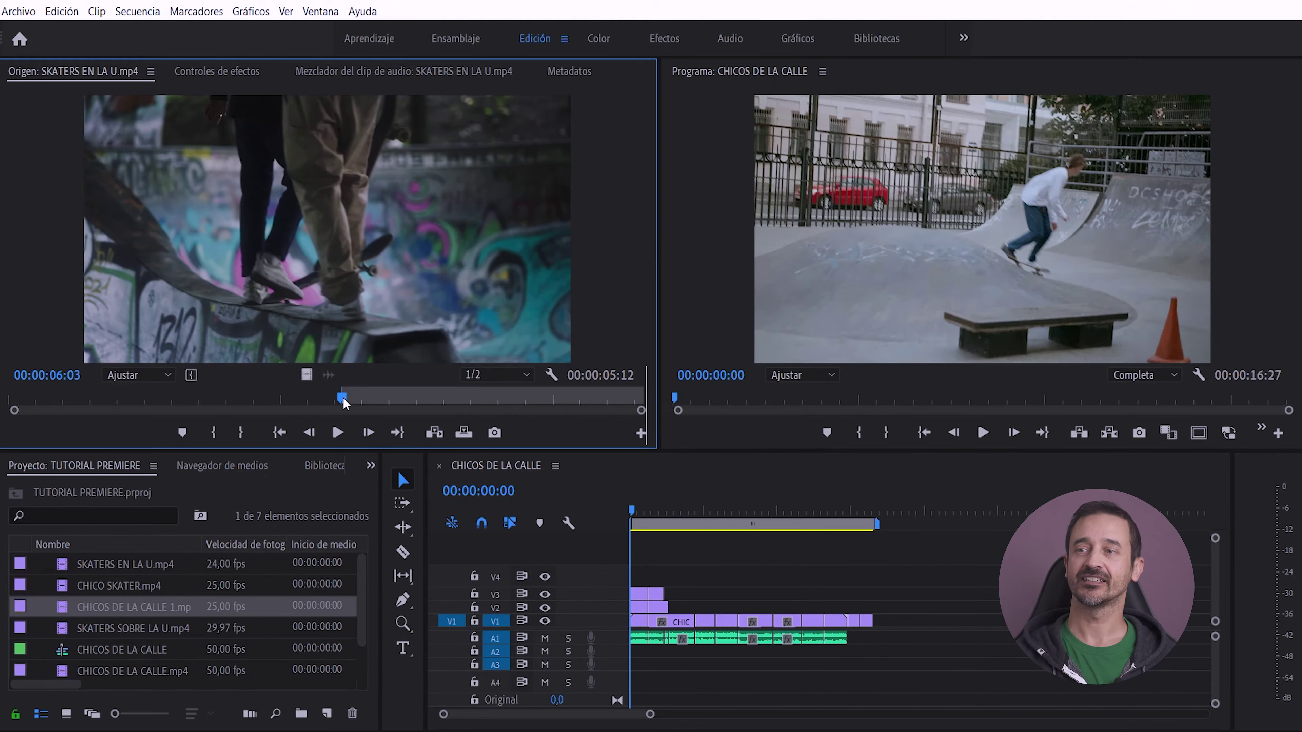
click(336, 434)
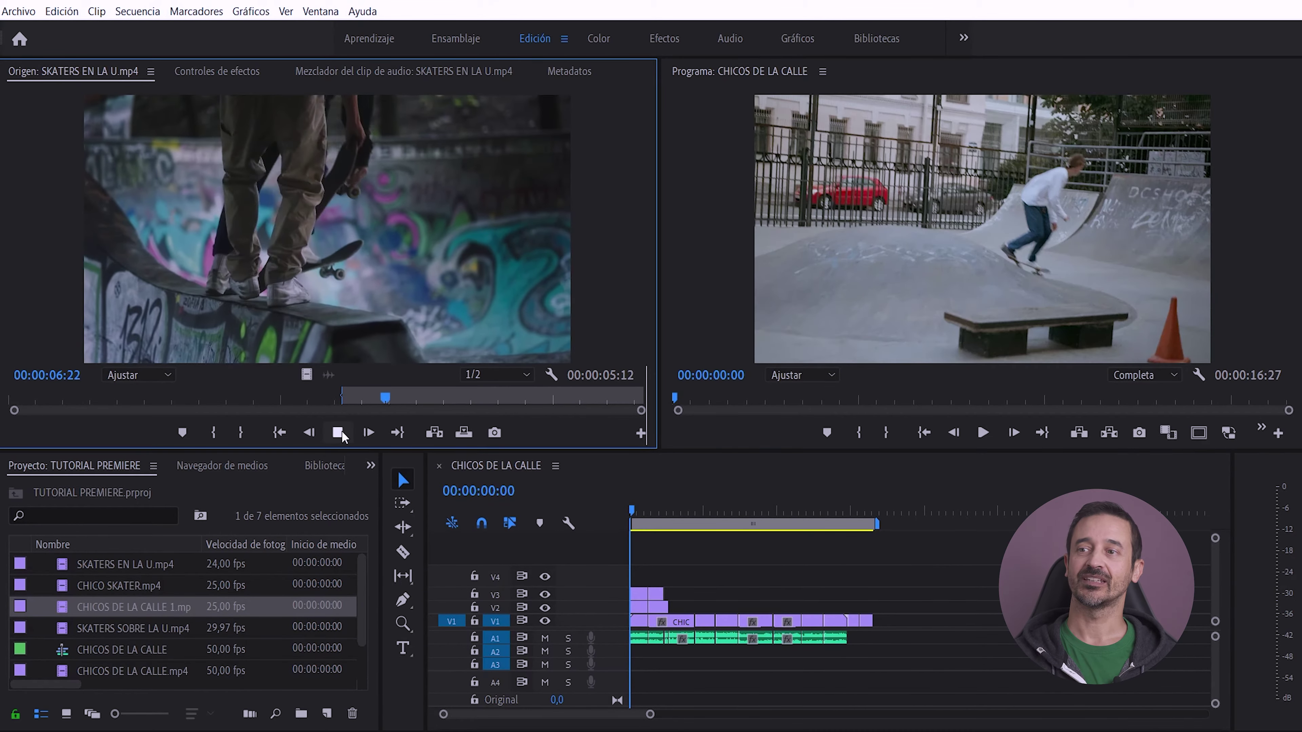
click(341, 436)
key(o)
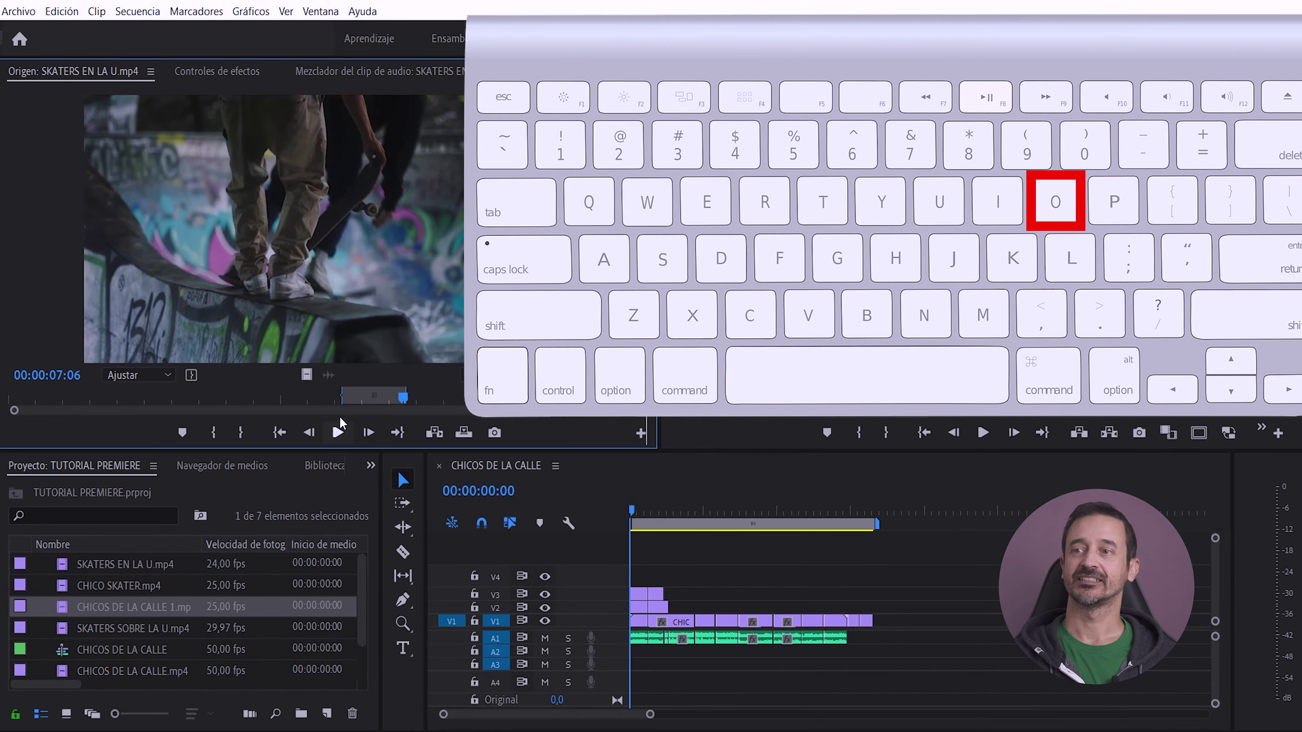
drag(307, 375, 880, 622)
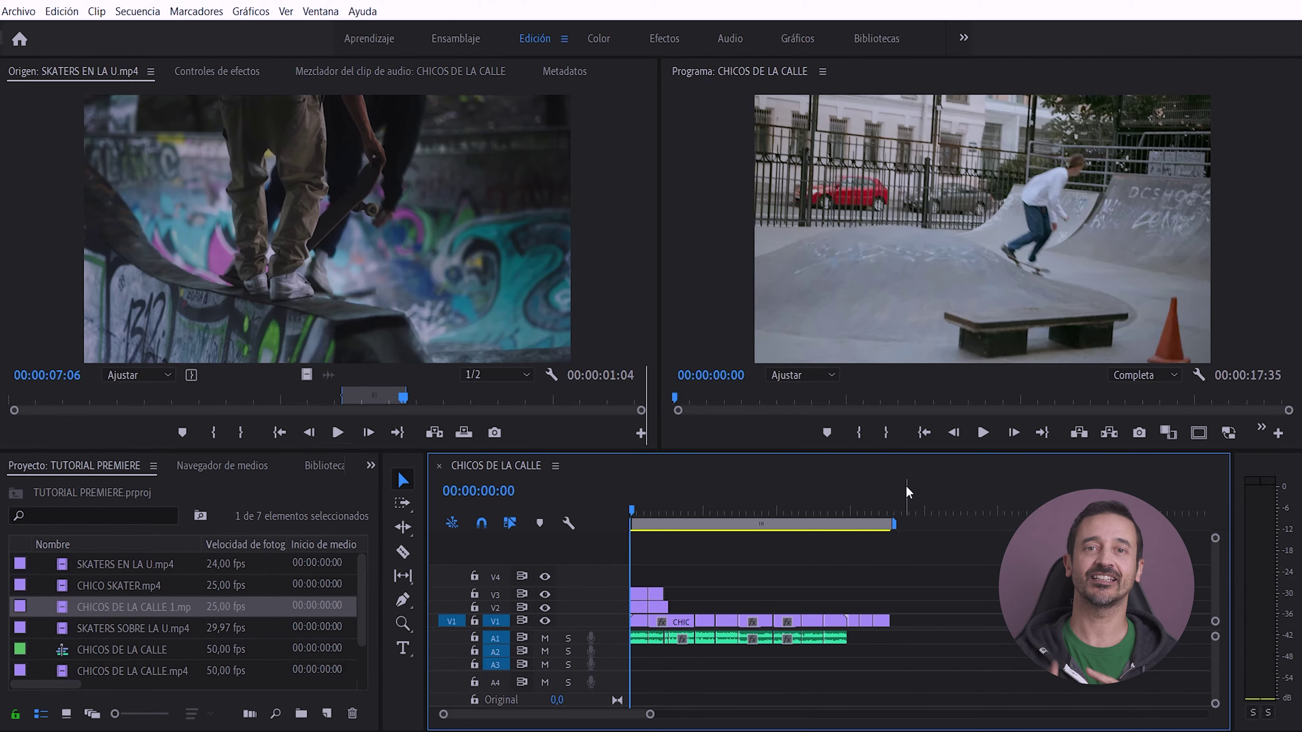
Step: Place the playhead at 00:00:12:21 and insert the source excerpt, then undo and redo it
click(677, 510)
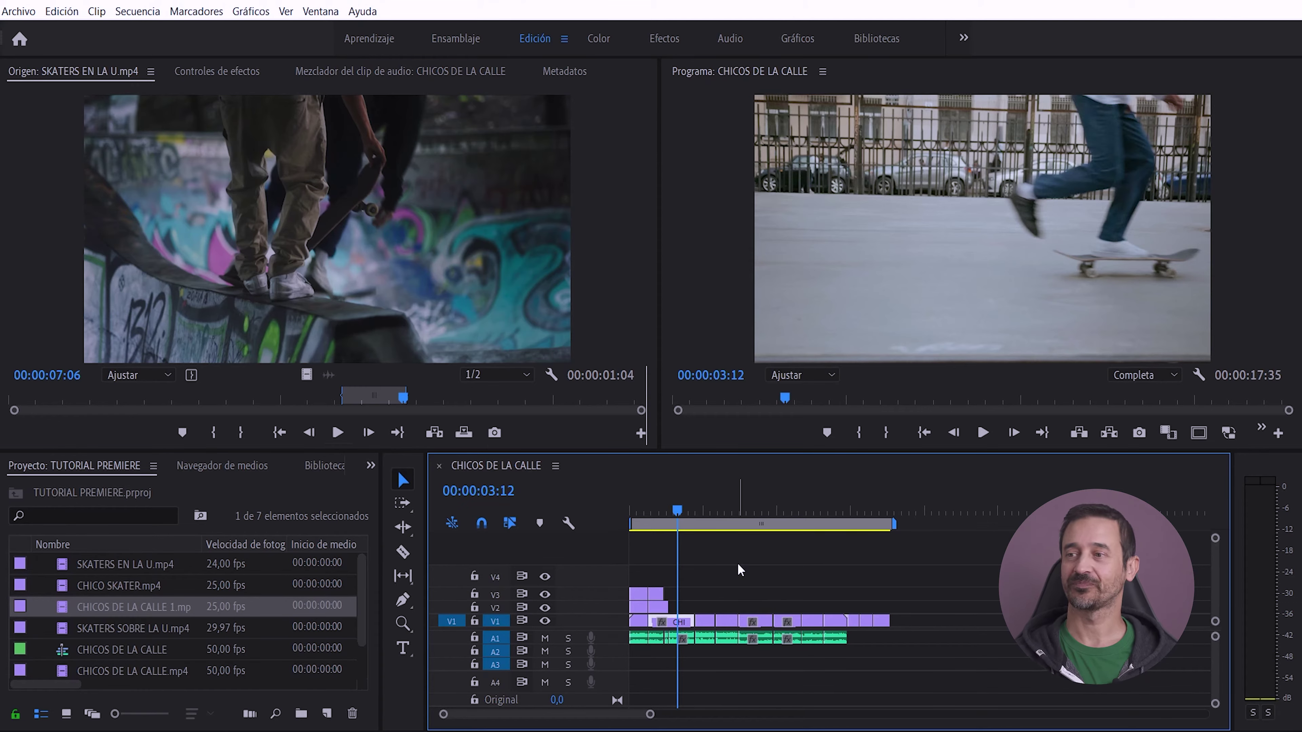
click(812, 510)
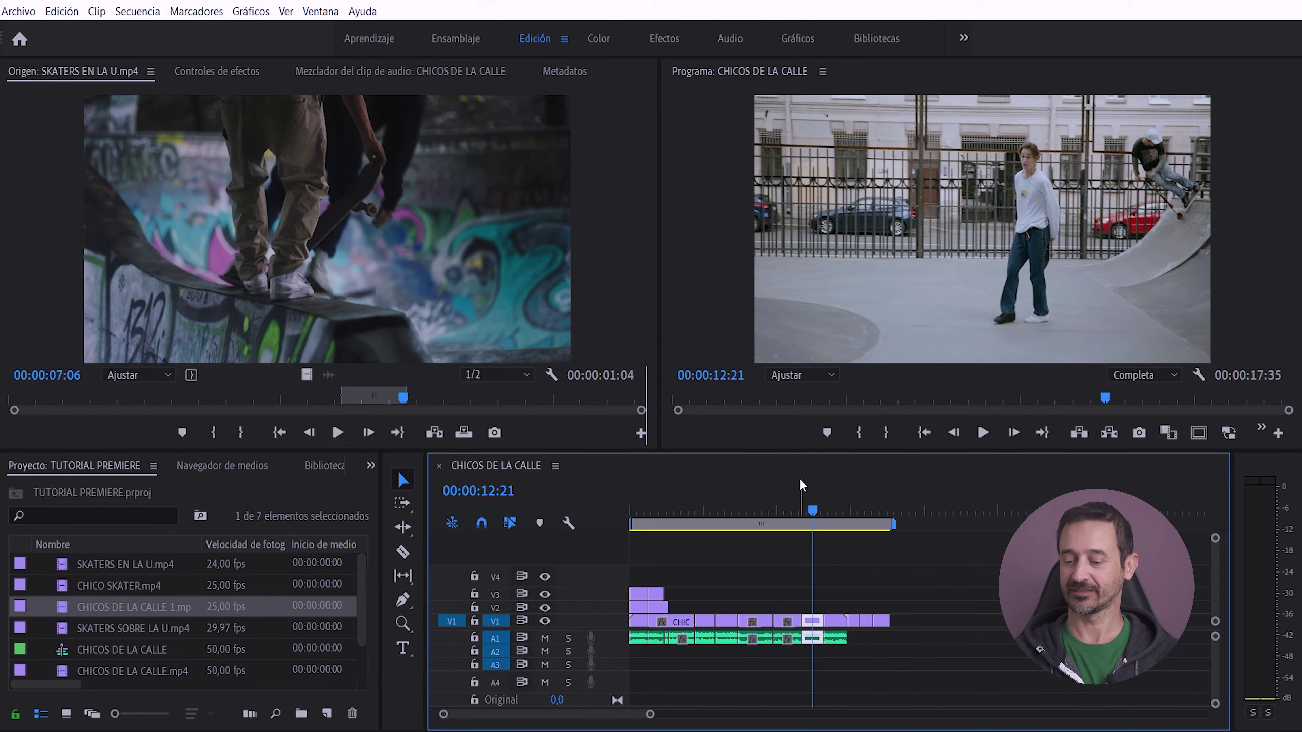
key(comma)
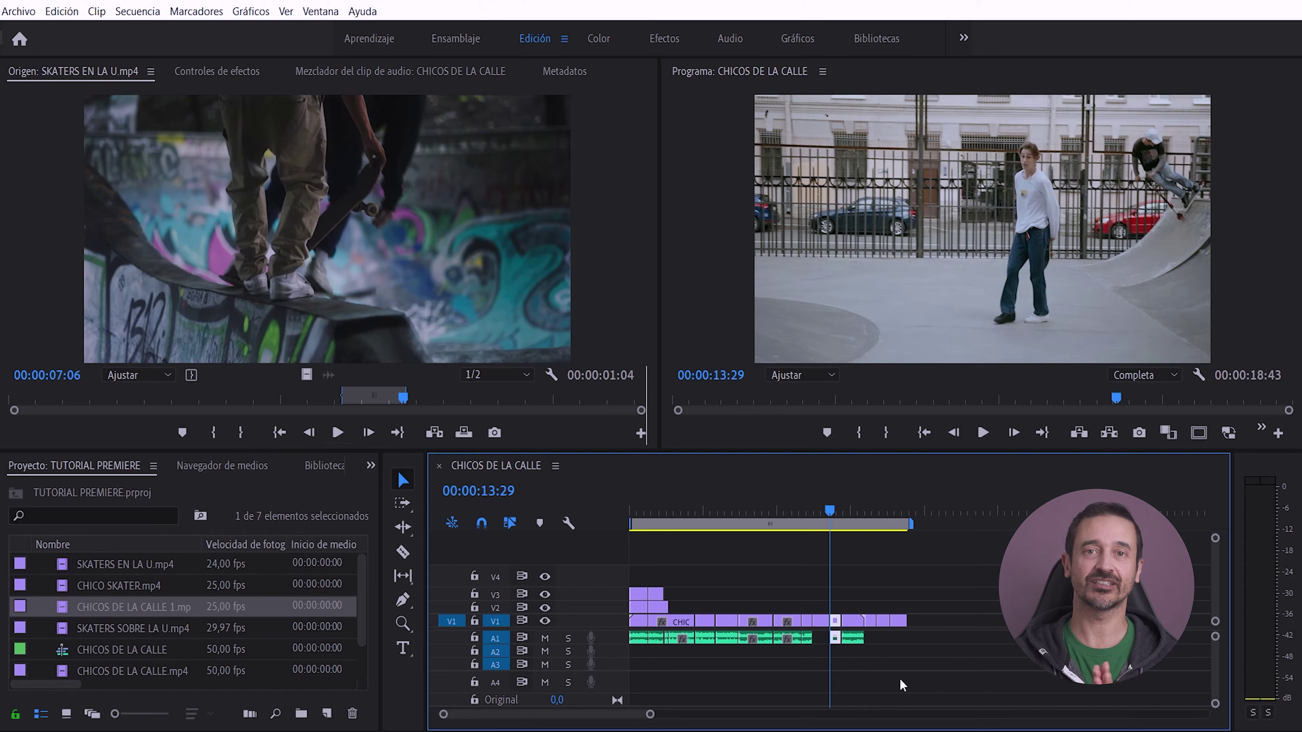
key(ctrl+z)
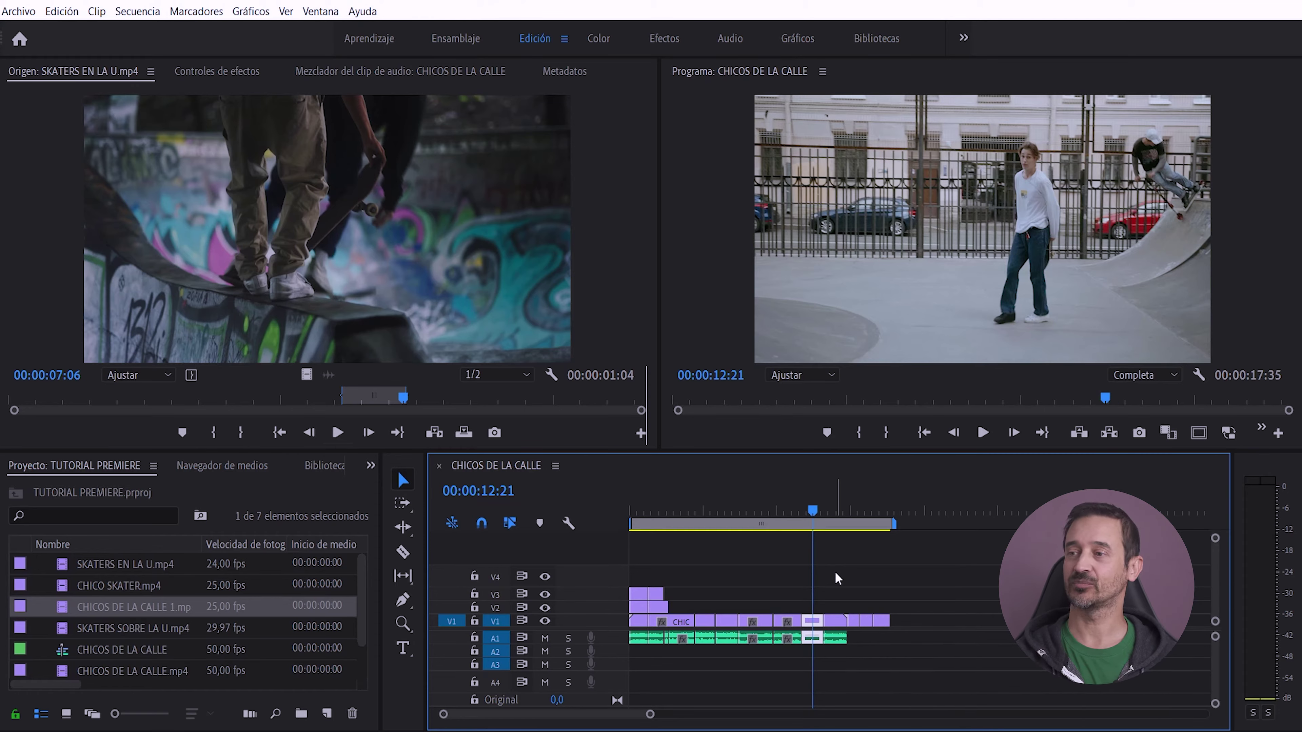
key(ctrl+shift+z)
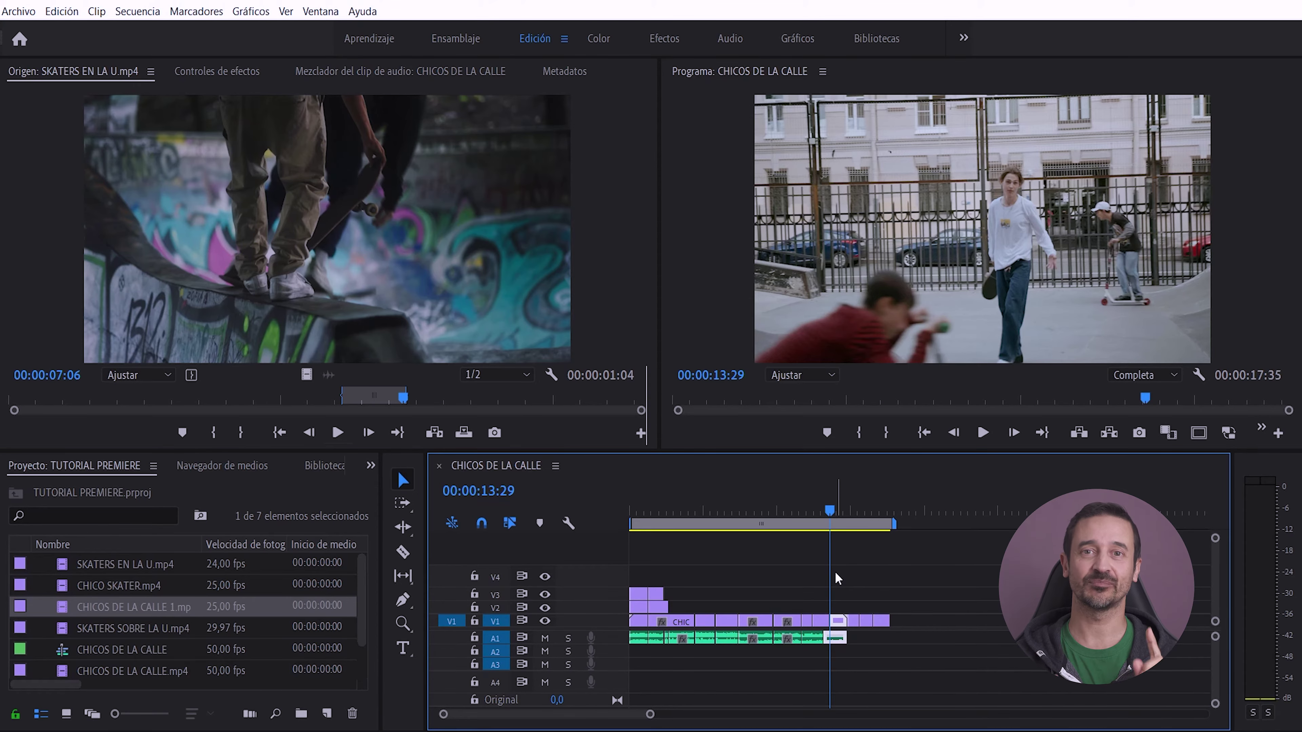
Step: Target V2, disable V1 source patching, insert the excerpt on V2, and jump to its end
click(495, 608)
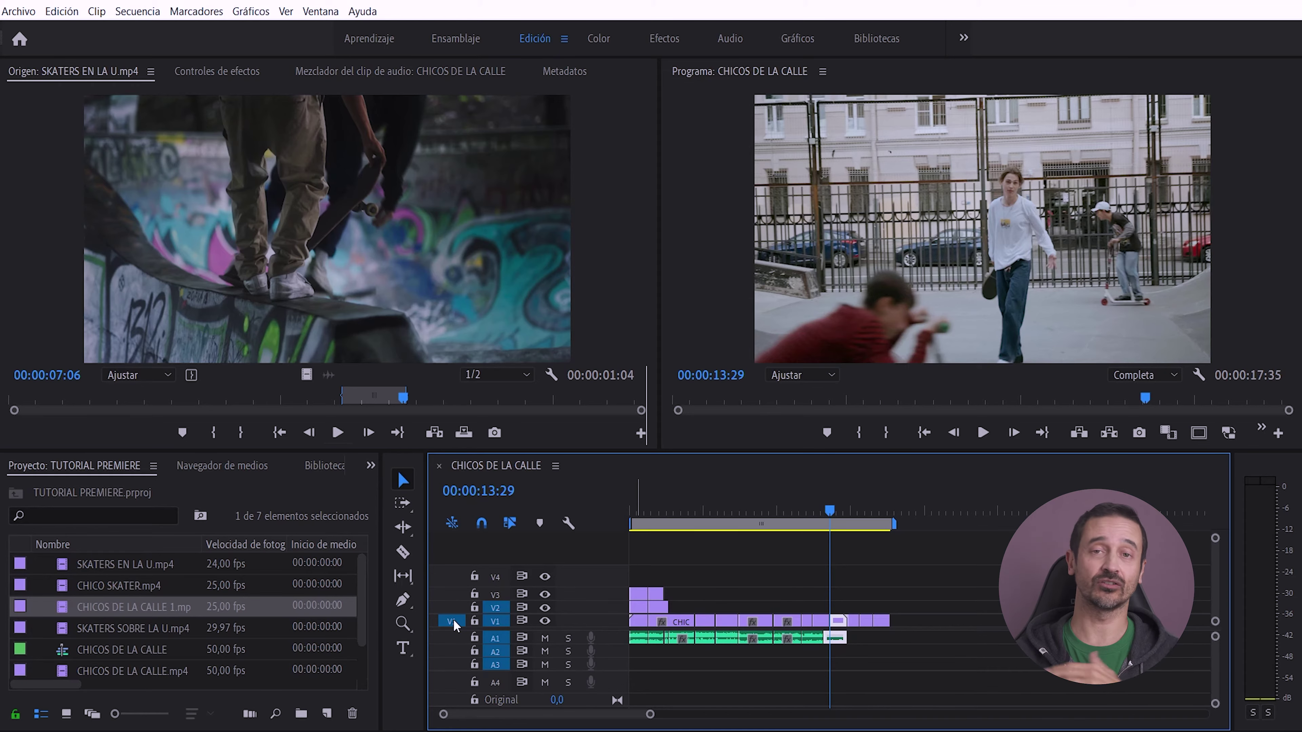
click(453, 620)
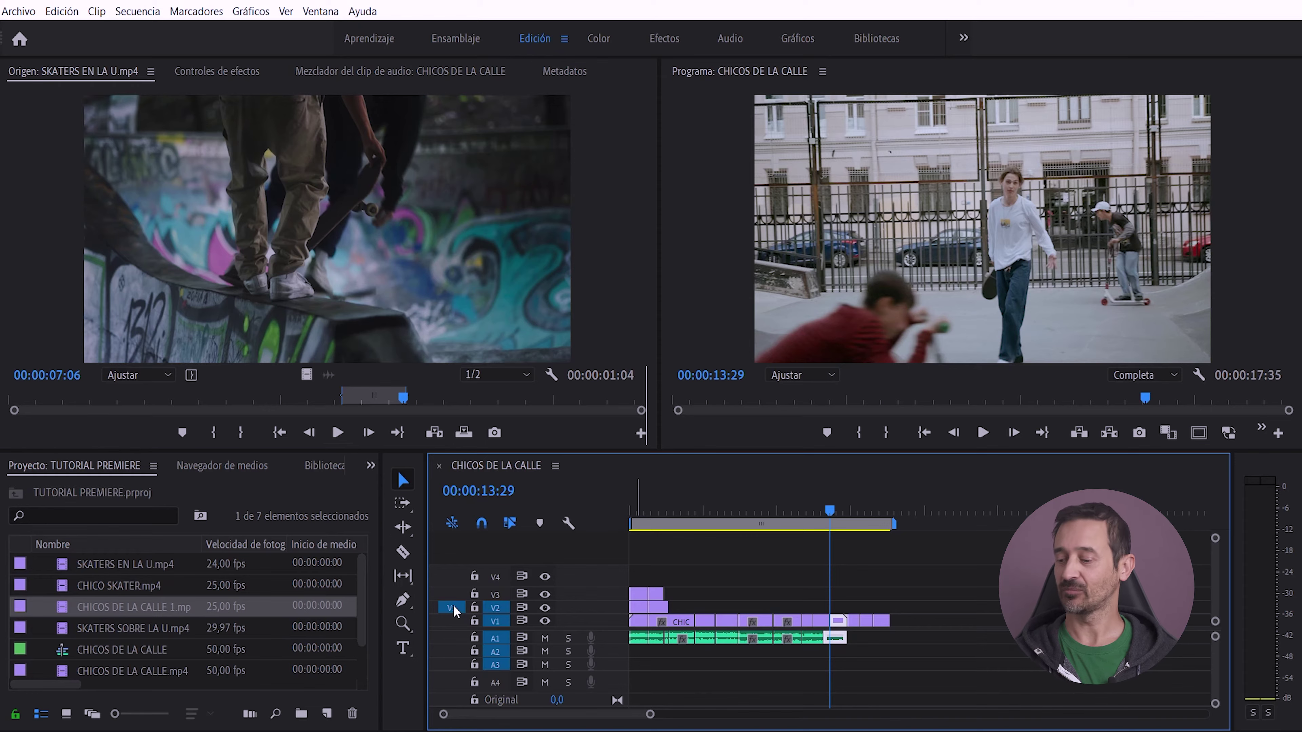
key(comma)
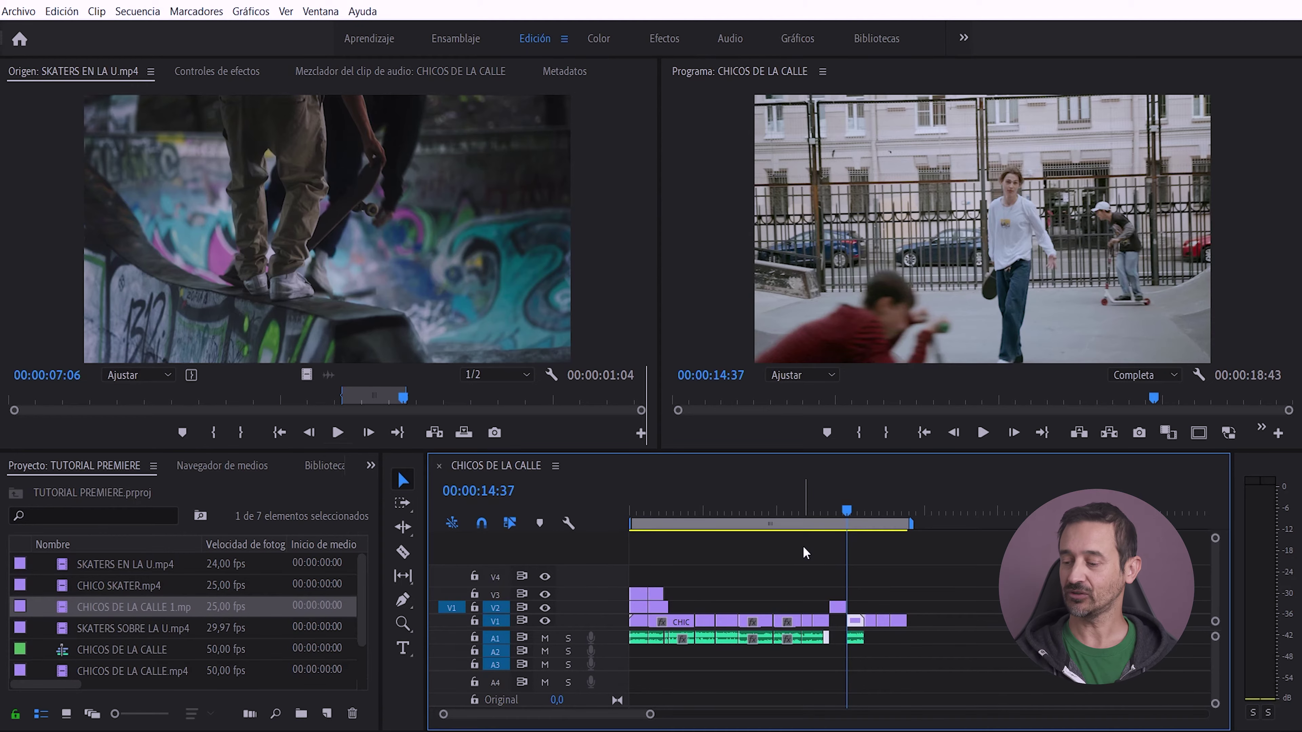
key(Down)
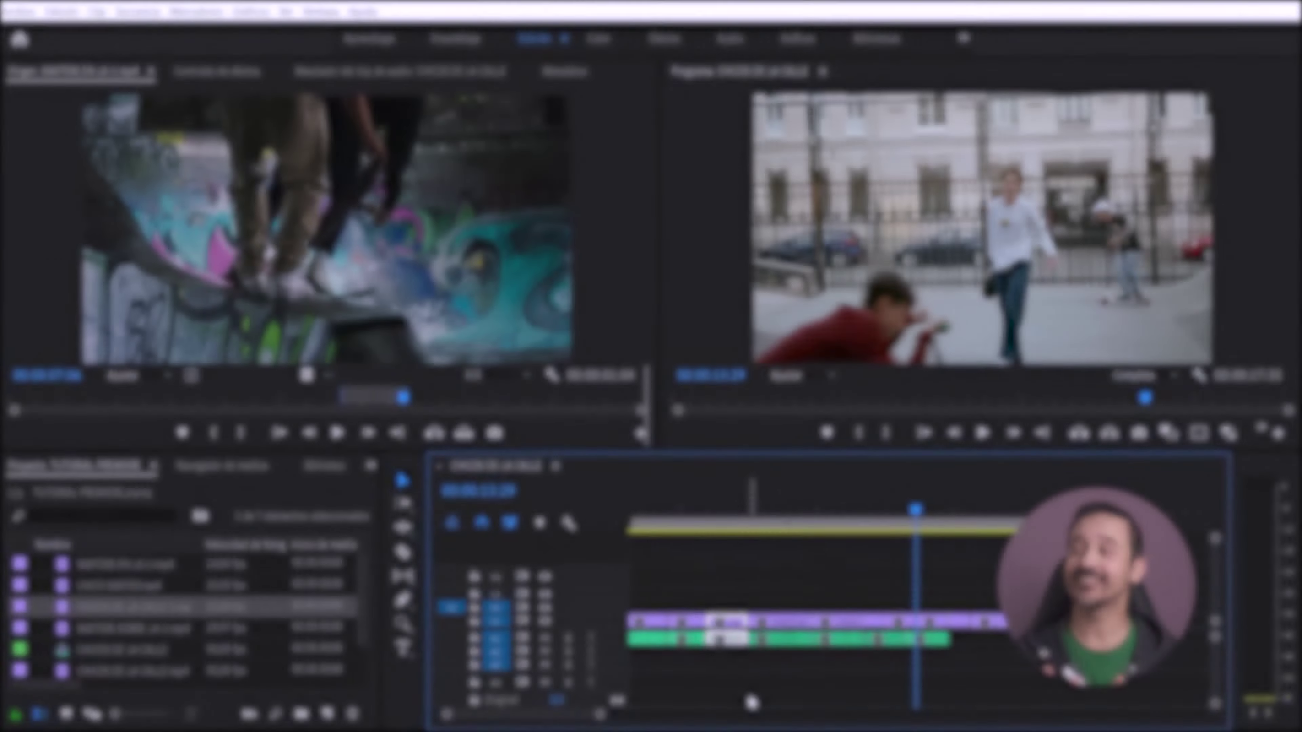
Step: Set Ajustar ganancia en to 7 dB for the middle A1 audio clip in the Audio Gain dialog
right_click(758, 622)
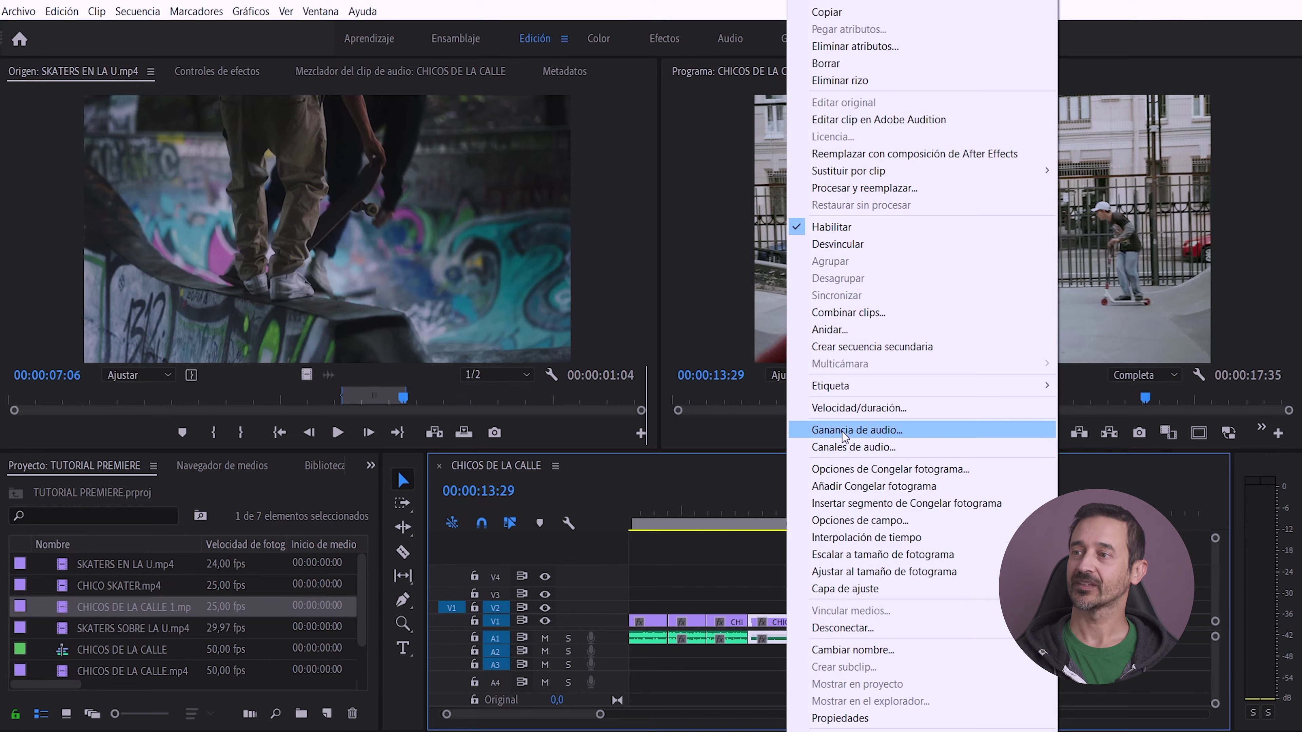
click(842, 431)
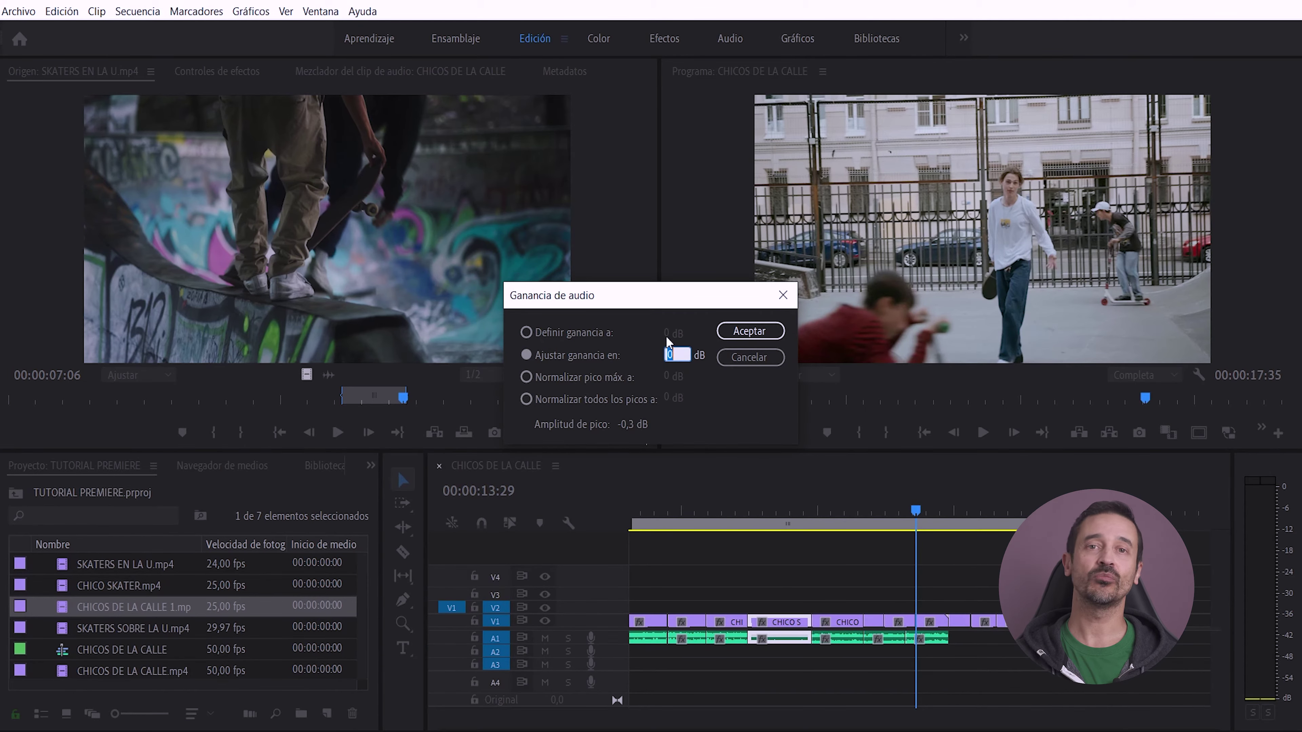
click(732, 334)
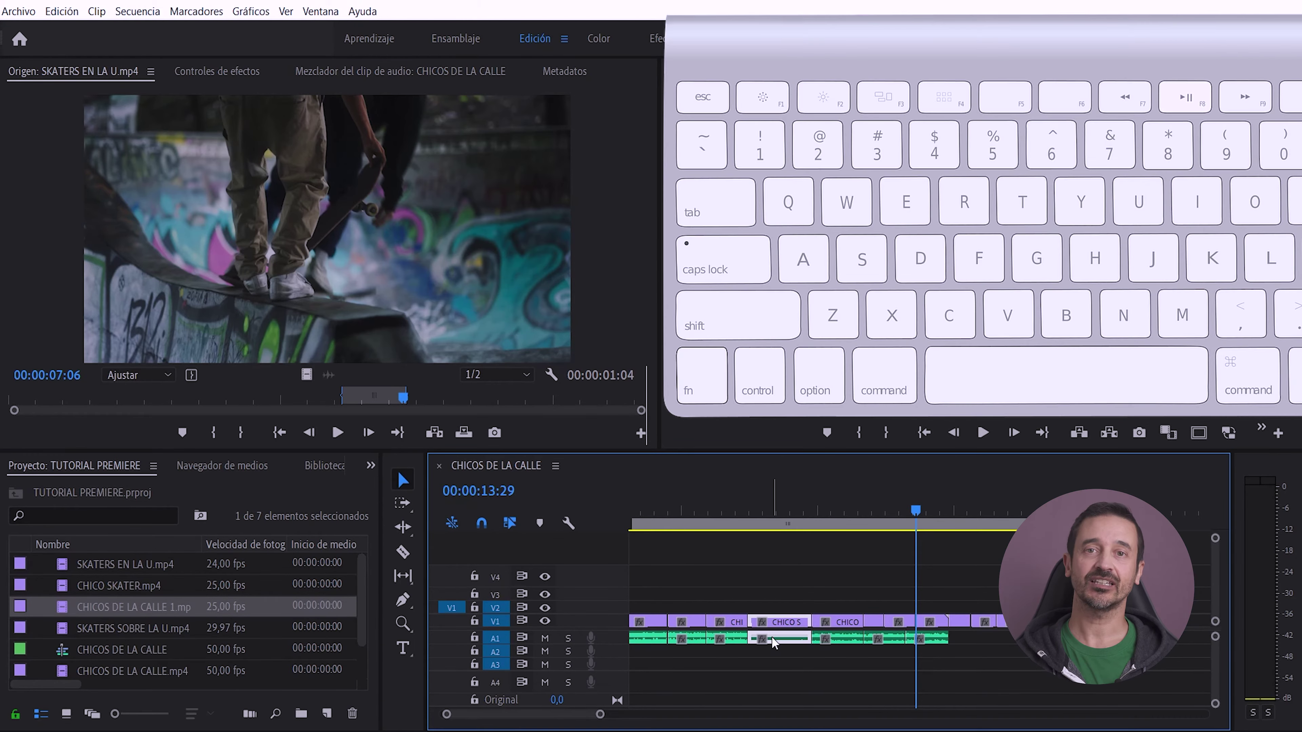
key(g)
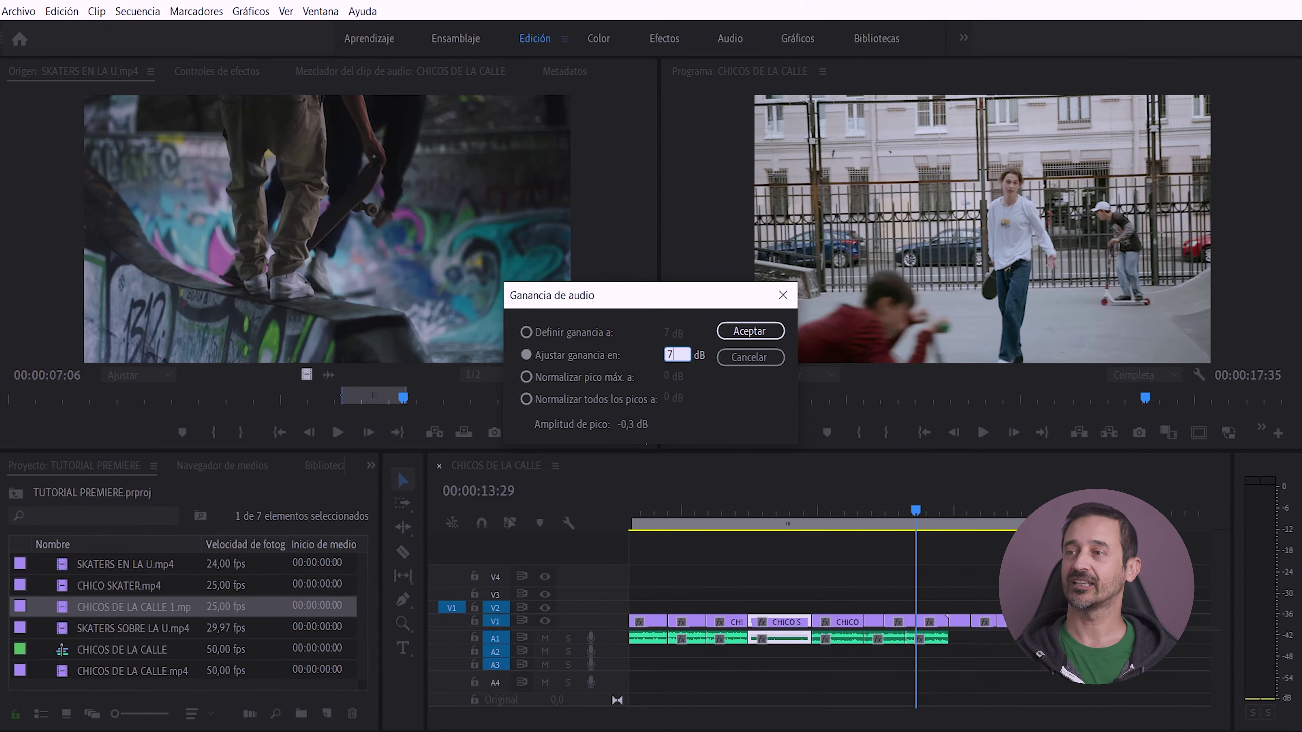
click(749, 331)
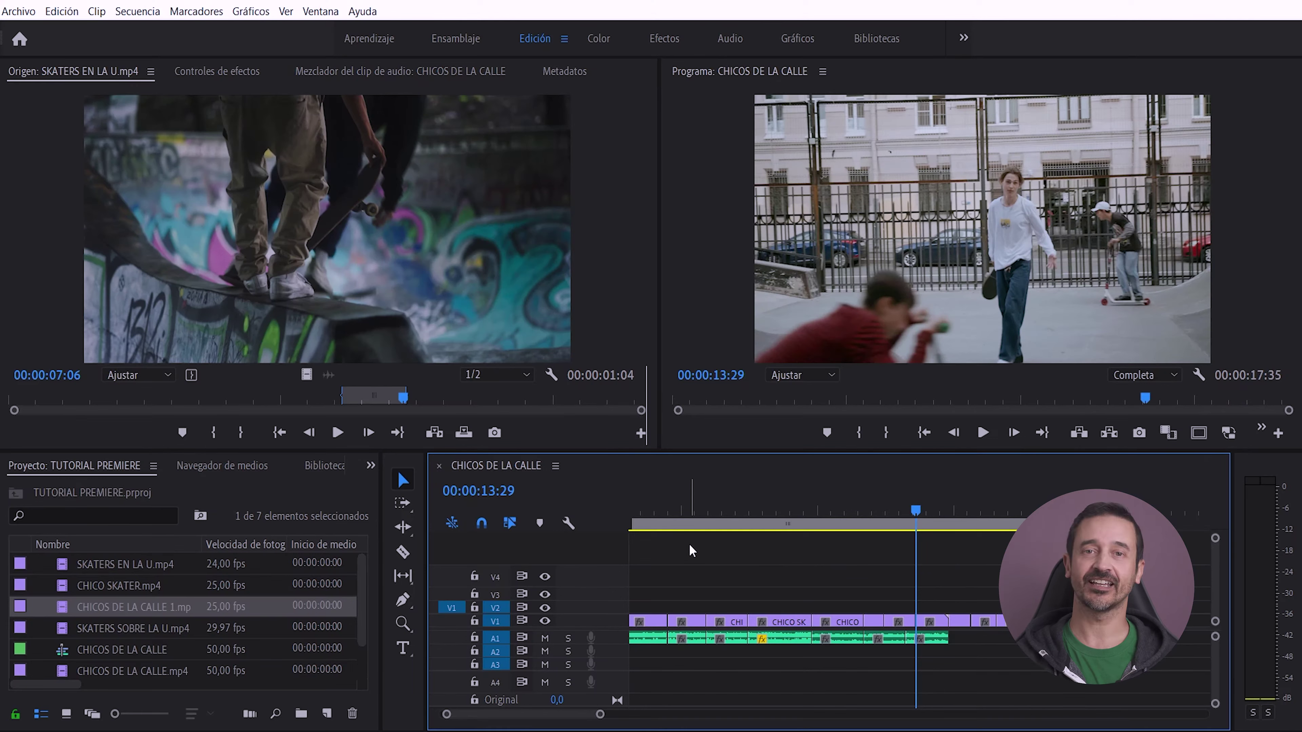
Step: Zoom the timeline out to show the whole CHICOS DE LA CALLE sequence
mouse_move(600, 714)
mouse_down()
mouse_move(1076, 711)
mouse_move(942, 725)
mouse_move(1014, 724)
mouse_up()
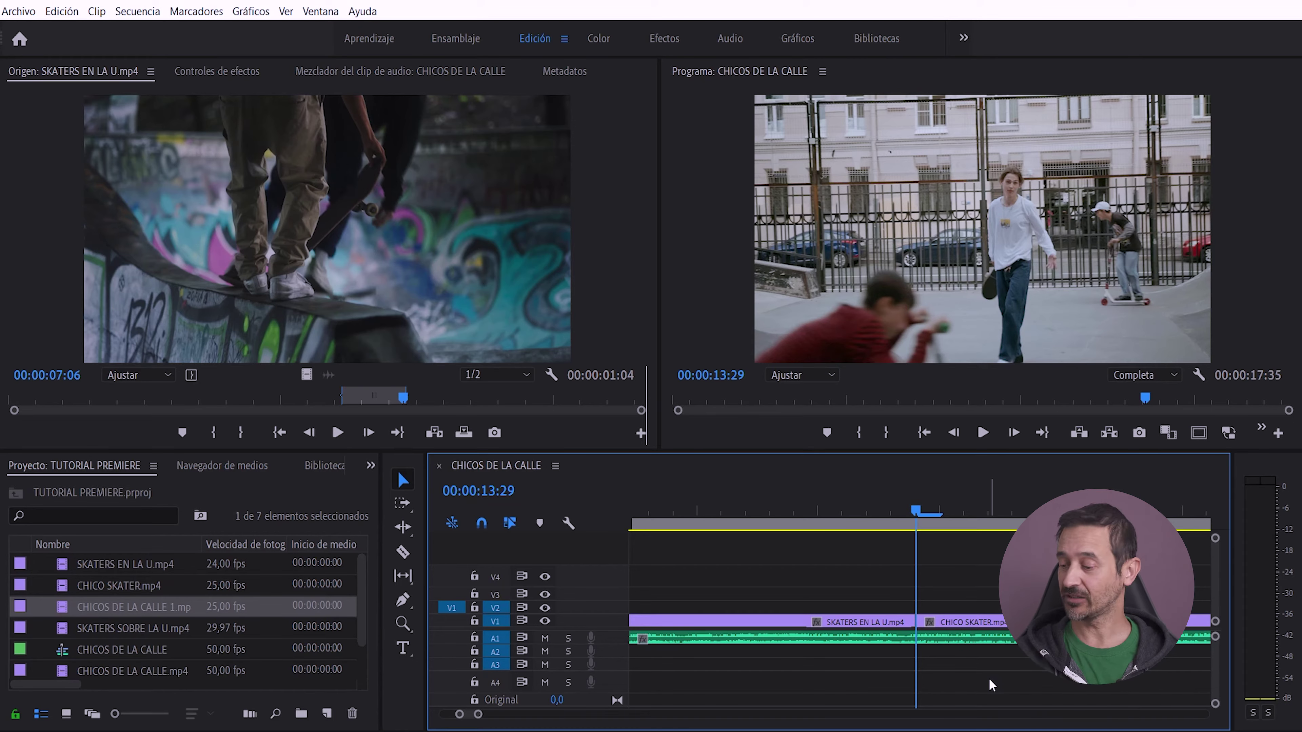
key(minus)
key(minus)
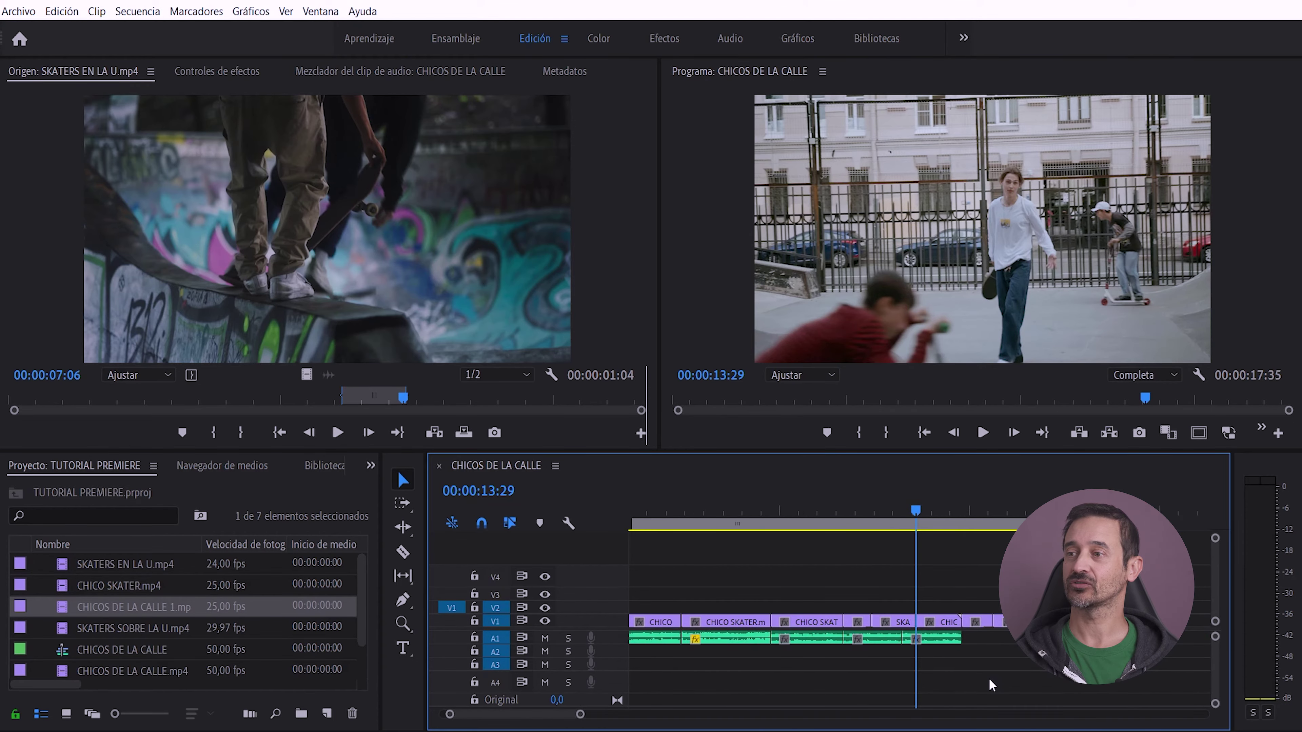
key(minus)
key(minus)
key(minus)
key(minus)
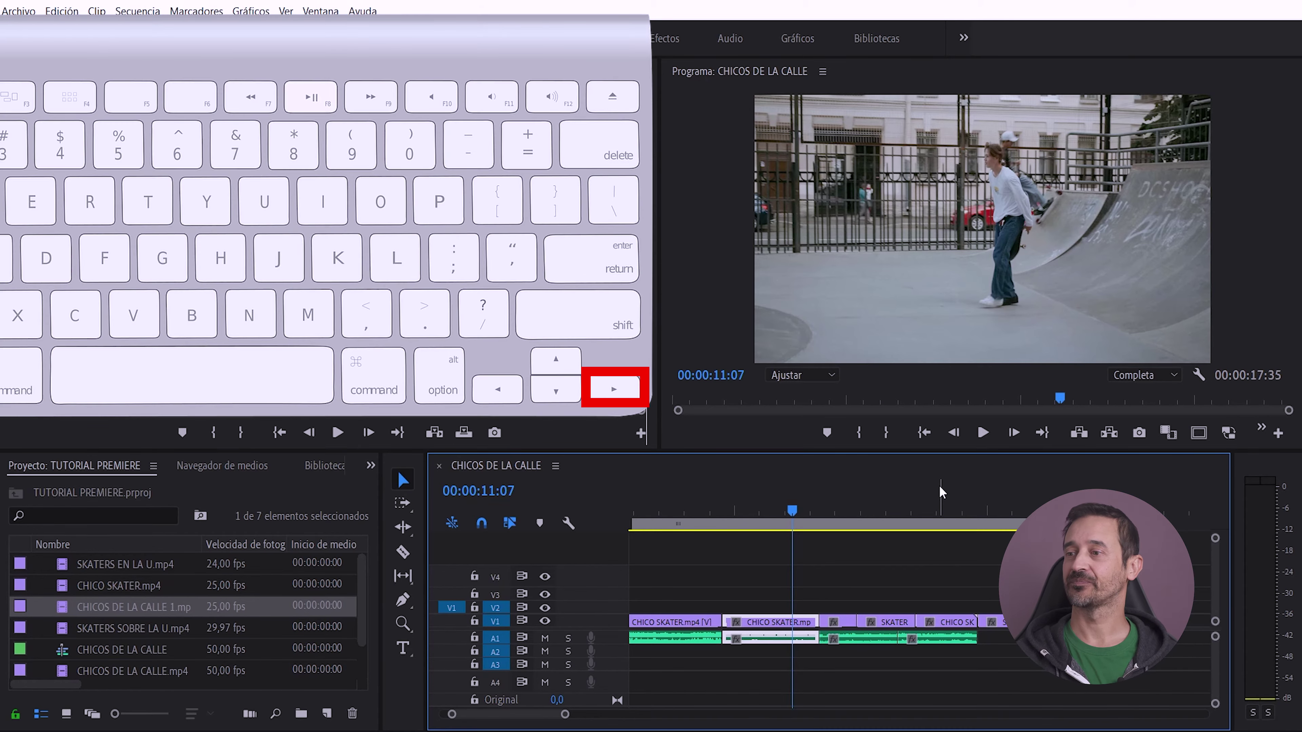
Step: Step the playhead one frame and five frames at a time, ending near 00:00:10:40
key(Right)
key(Right)
key(Right)
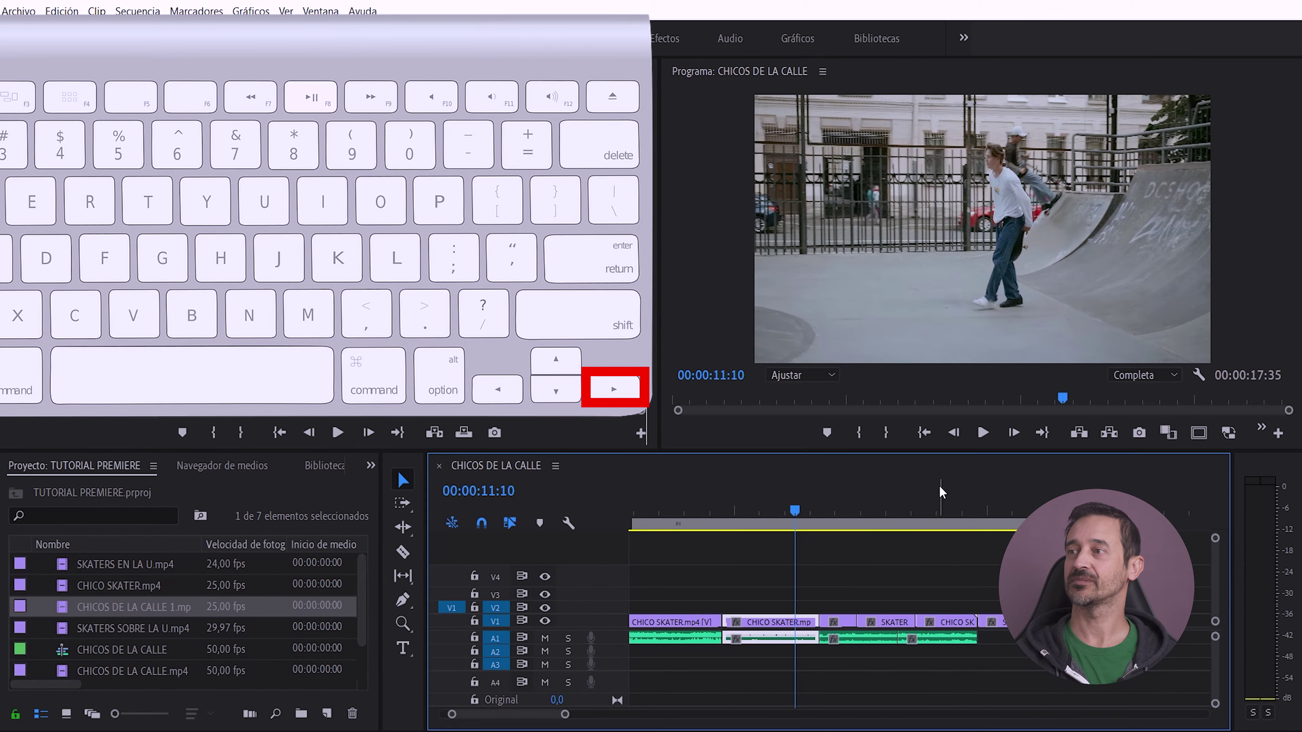
key(Right)
key(Right)
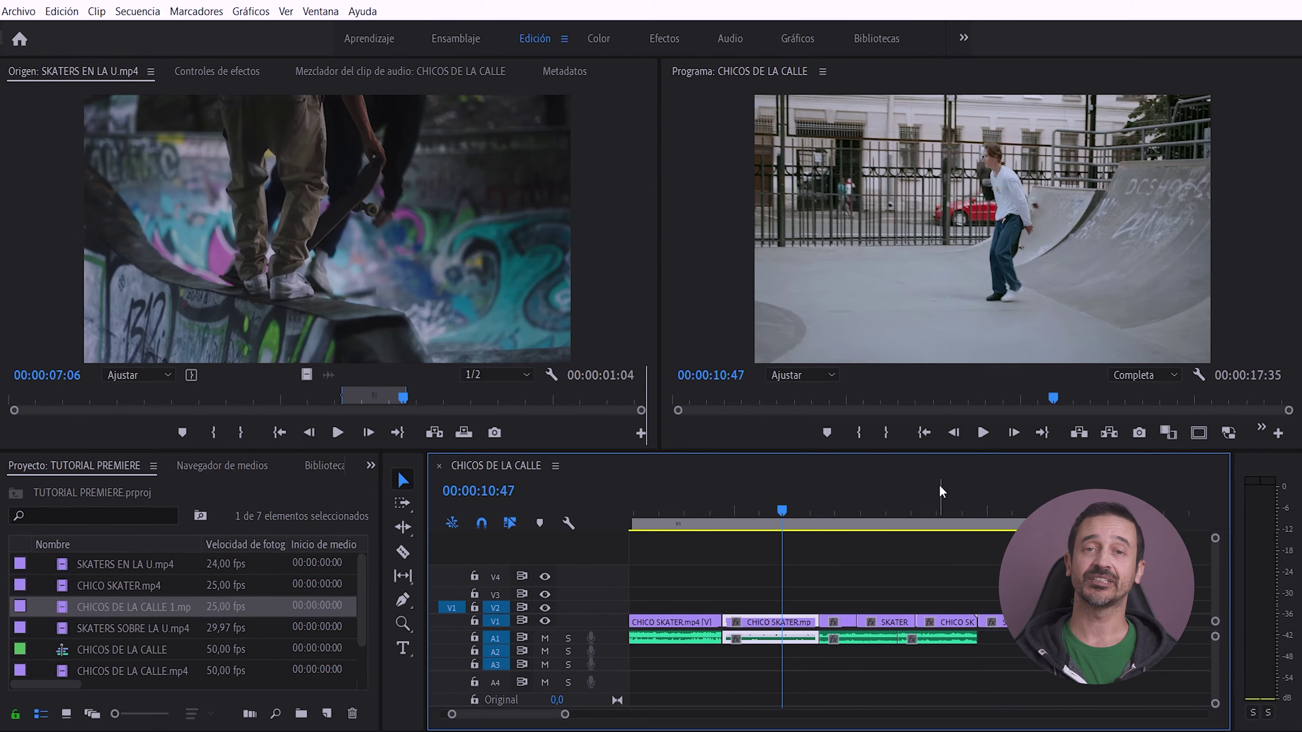
click(1014, 434)
click(1014, 433)
click(1014, 433)
key(Left)
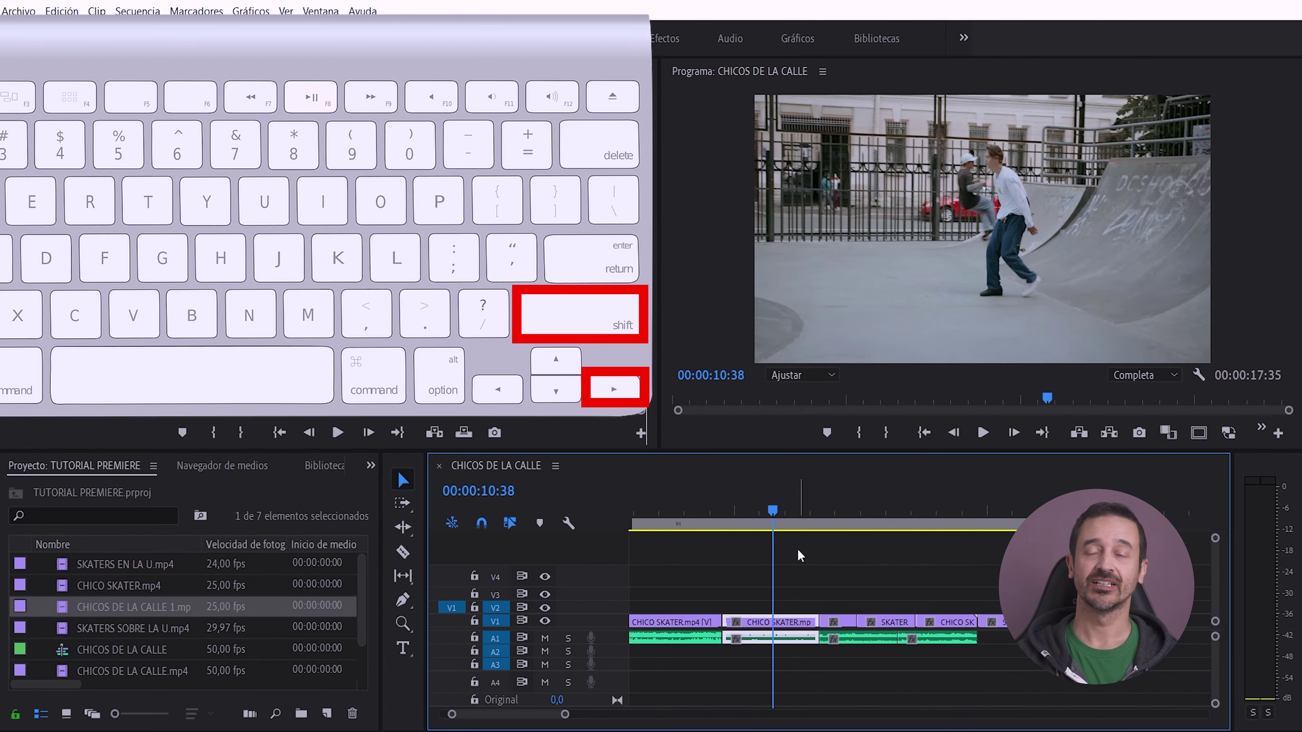
key(shift+Right)
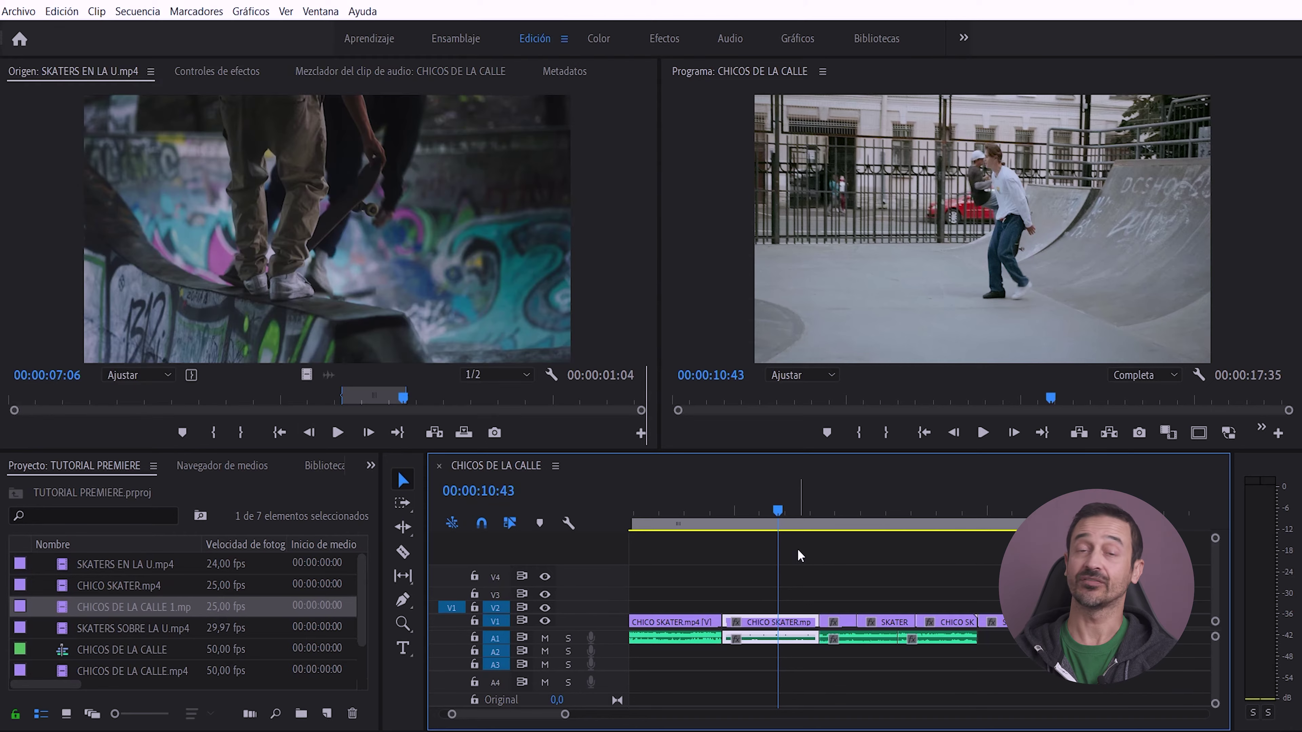
key(shift+Left)
key(shift+Left)
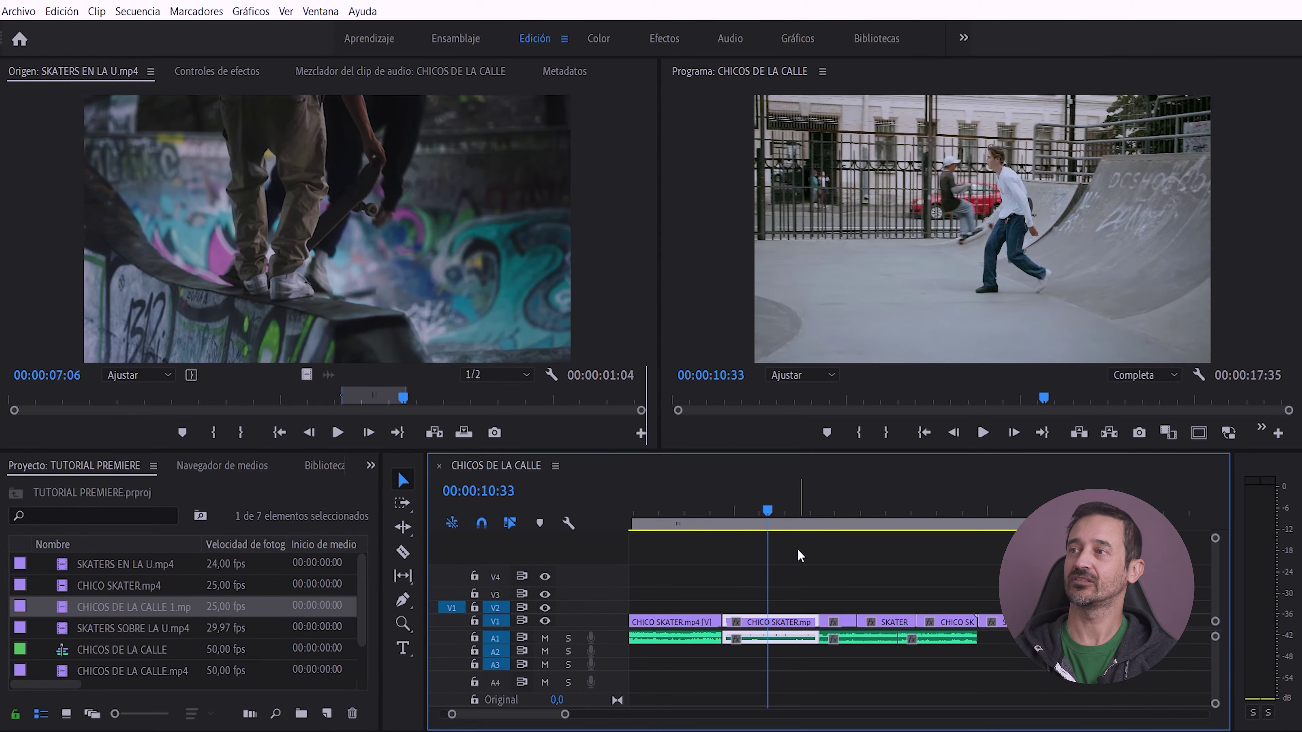
key(shift+Left)
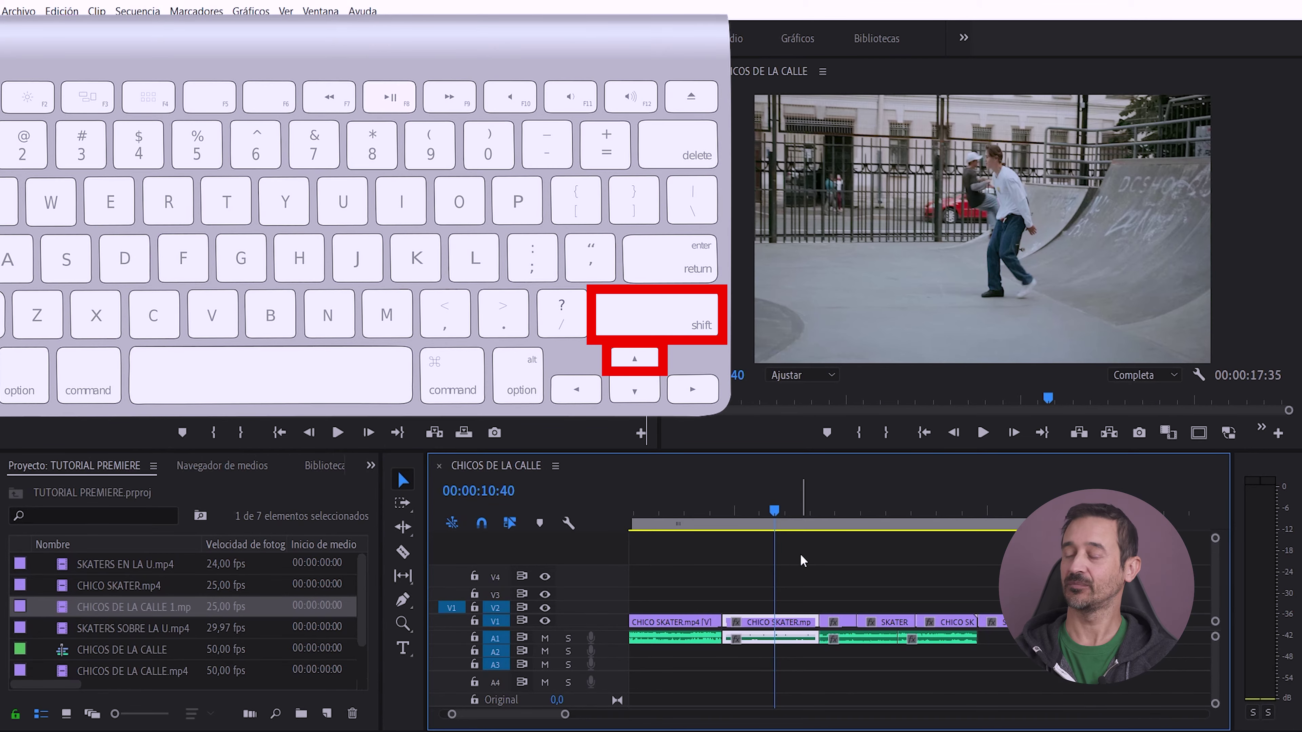
Step: Jump back to the edit at 00:00:09:38, then forward to the next edit point
key(shift+Up)
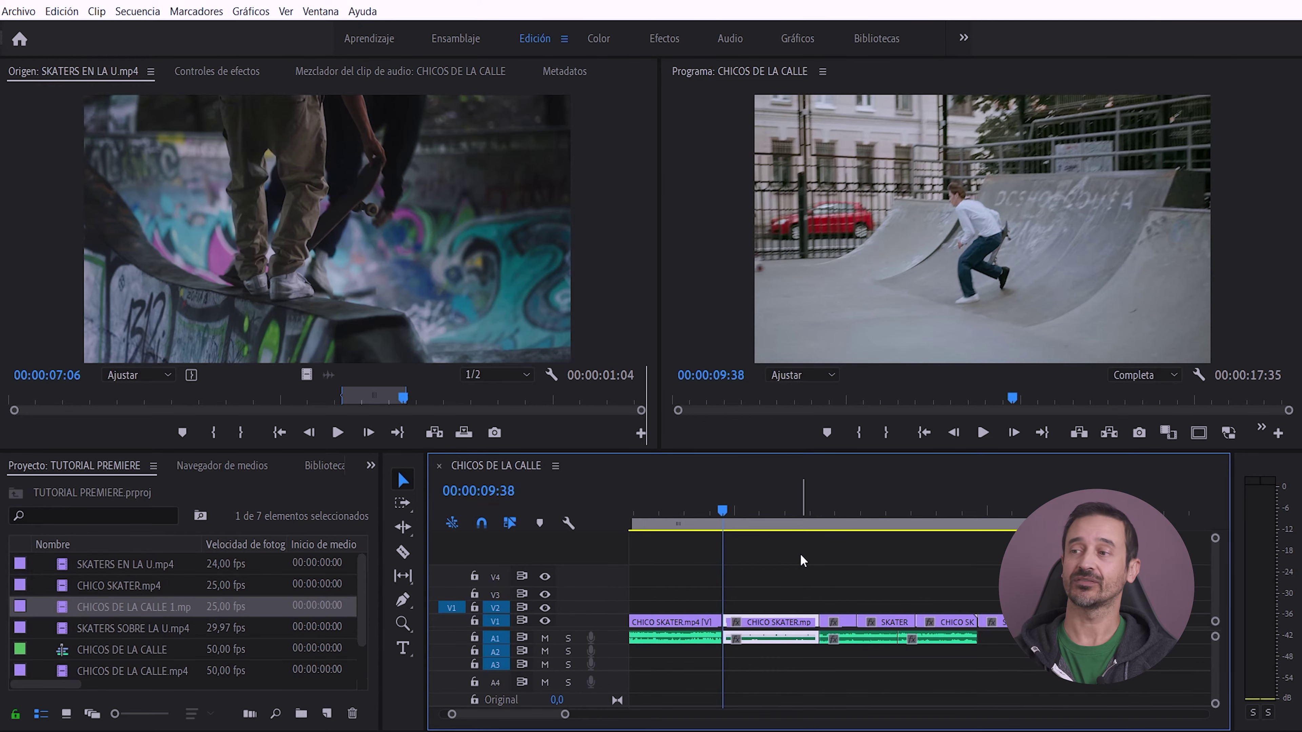
key(shift+Down)
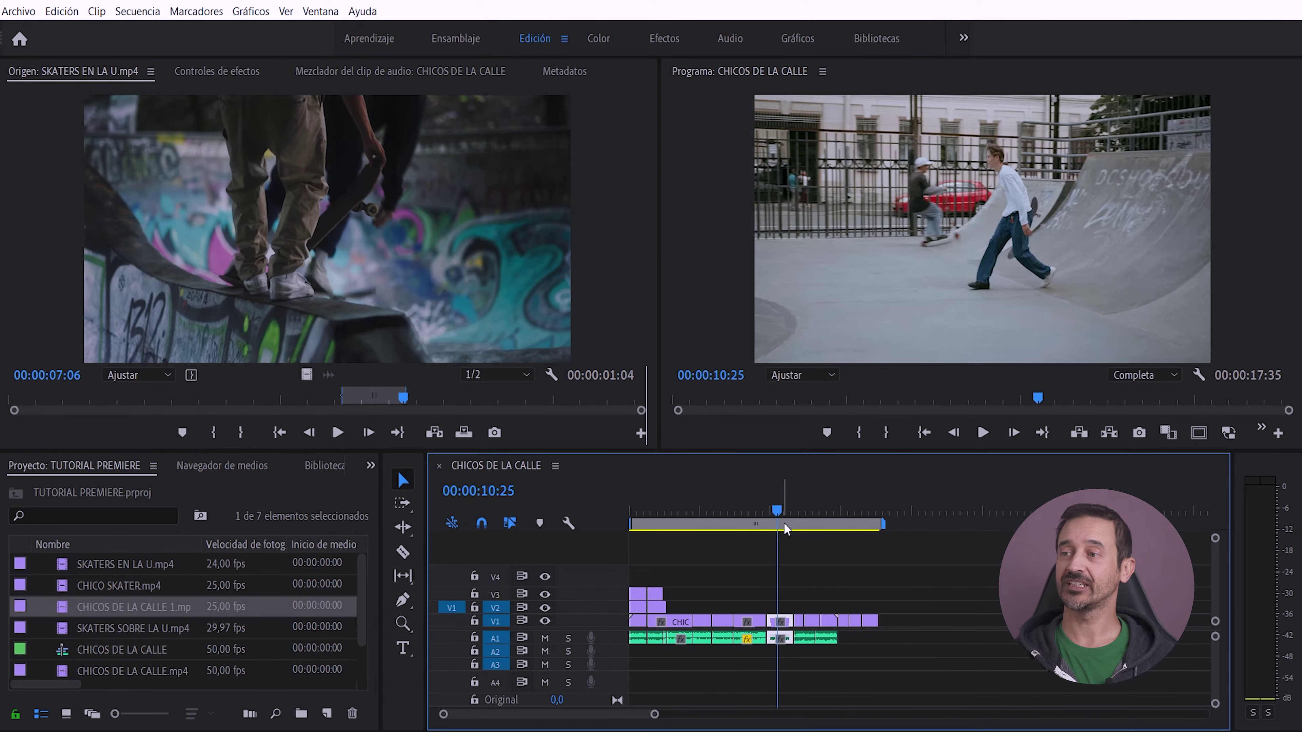
Step: Scrub the playhead back, zoom the timeline out, and click the time ruler to reposition the playhead
drag(777, 510, 769, 538)
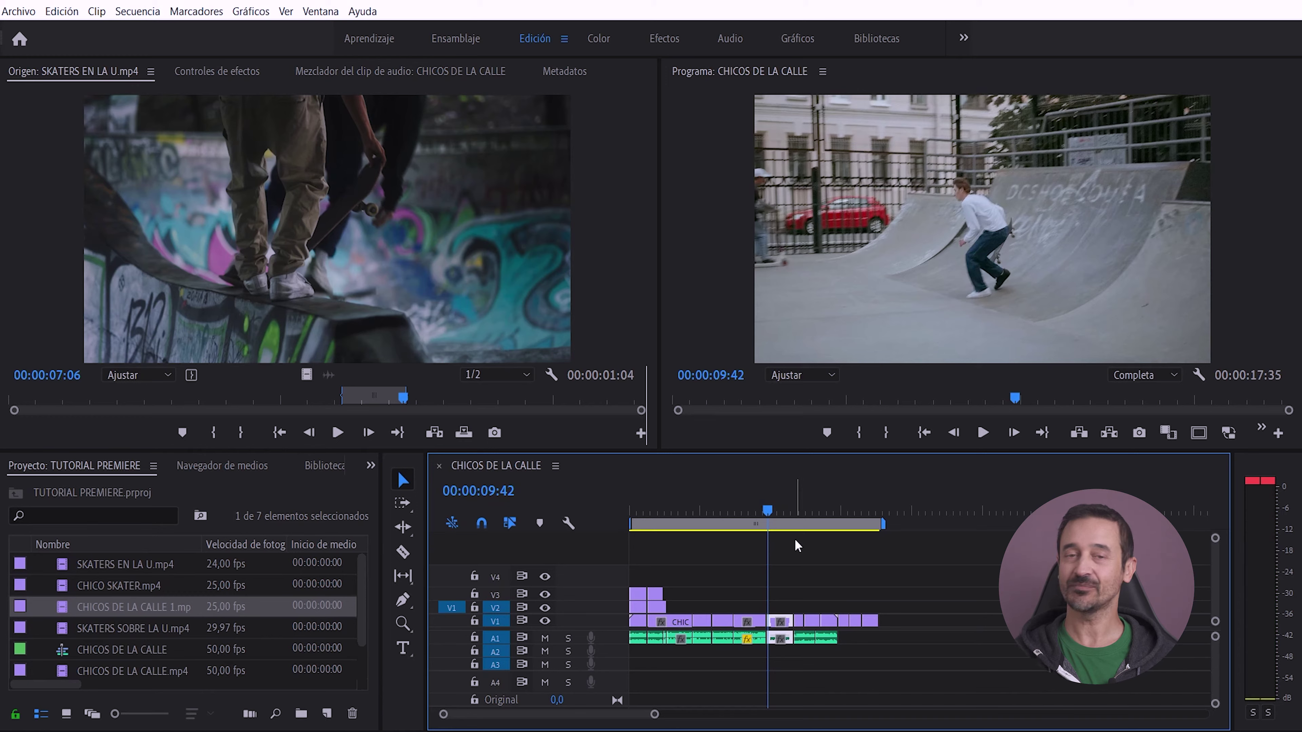
drag(655, 714, 474, 714)
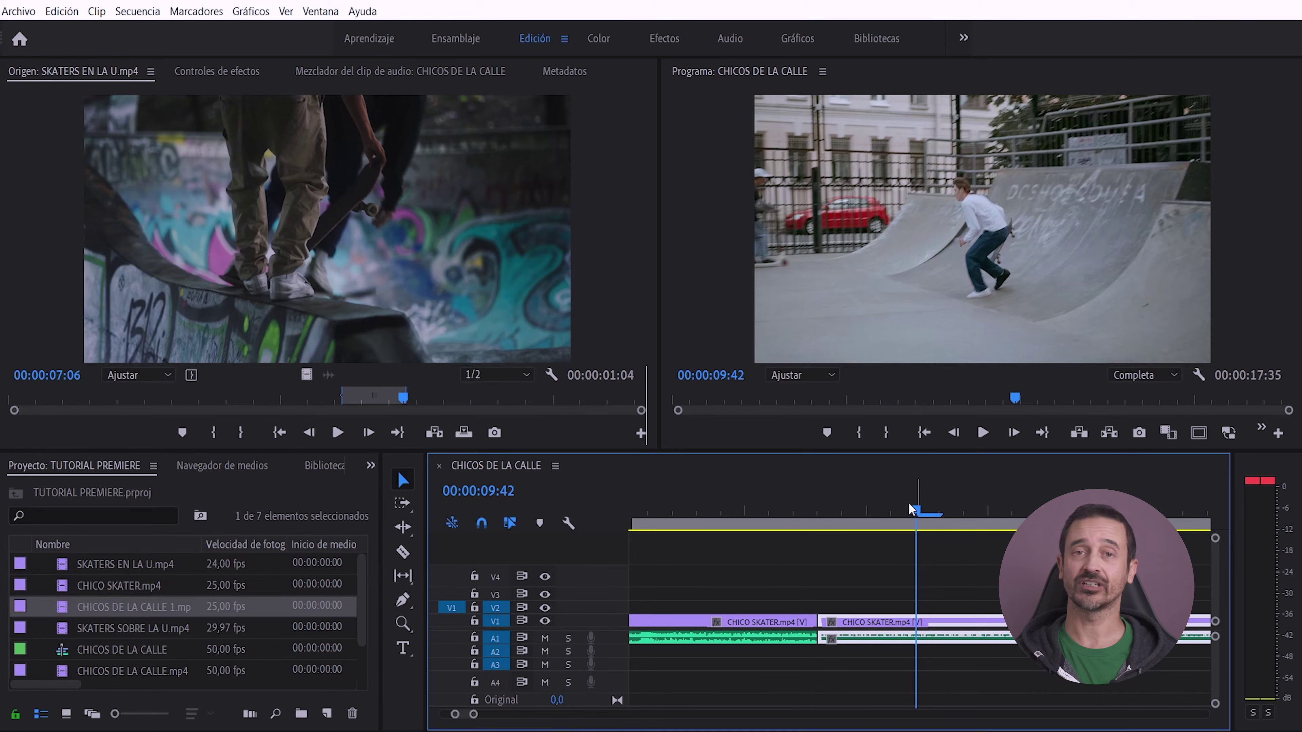
click(817, 510)
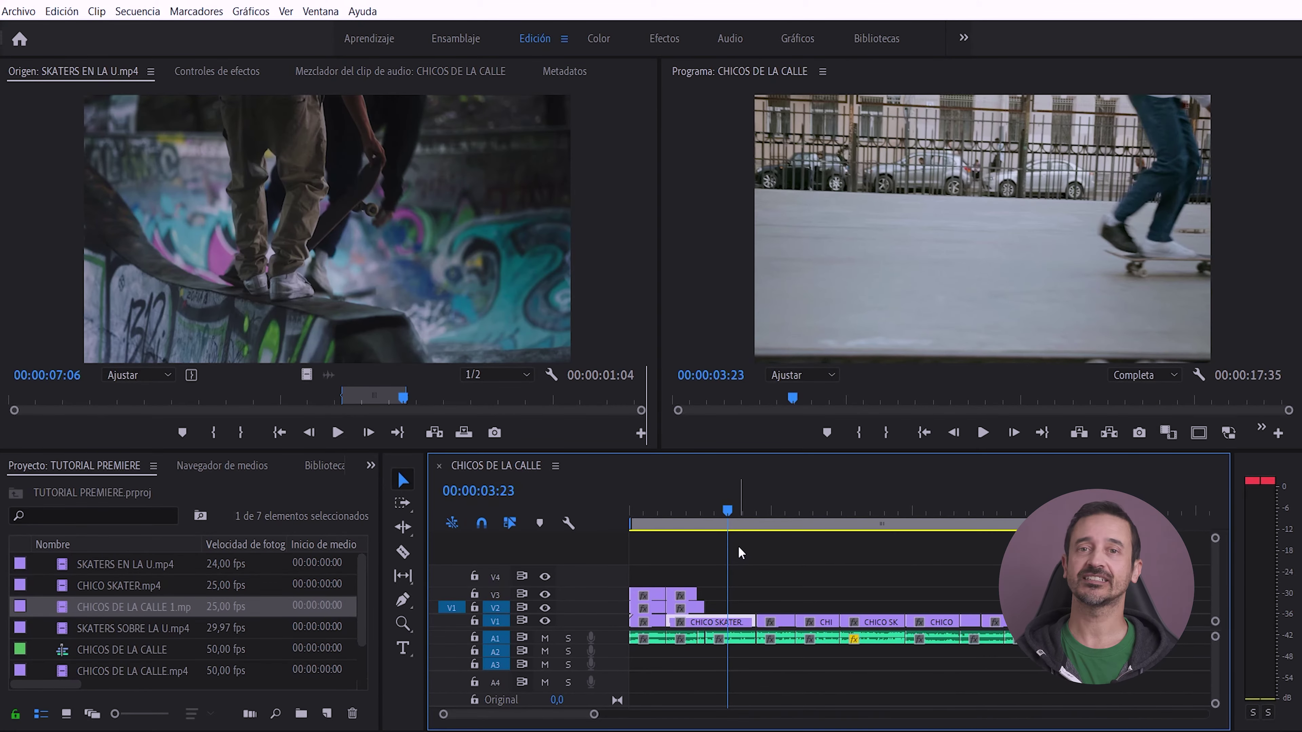
Step: Play the sequence with L, stop it, then scrub the playhead to 00:00:03:29
key(l)
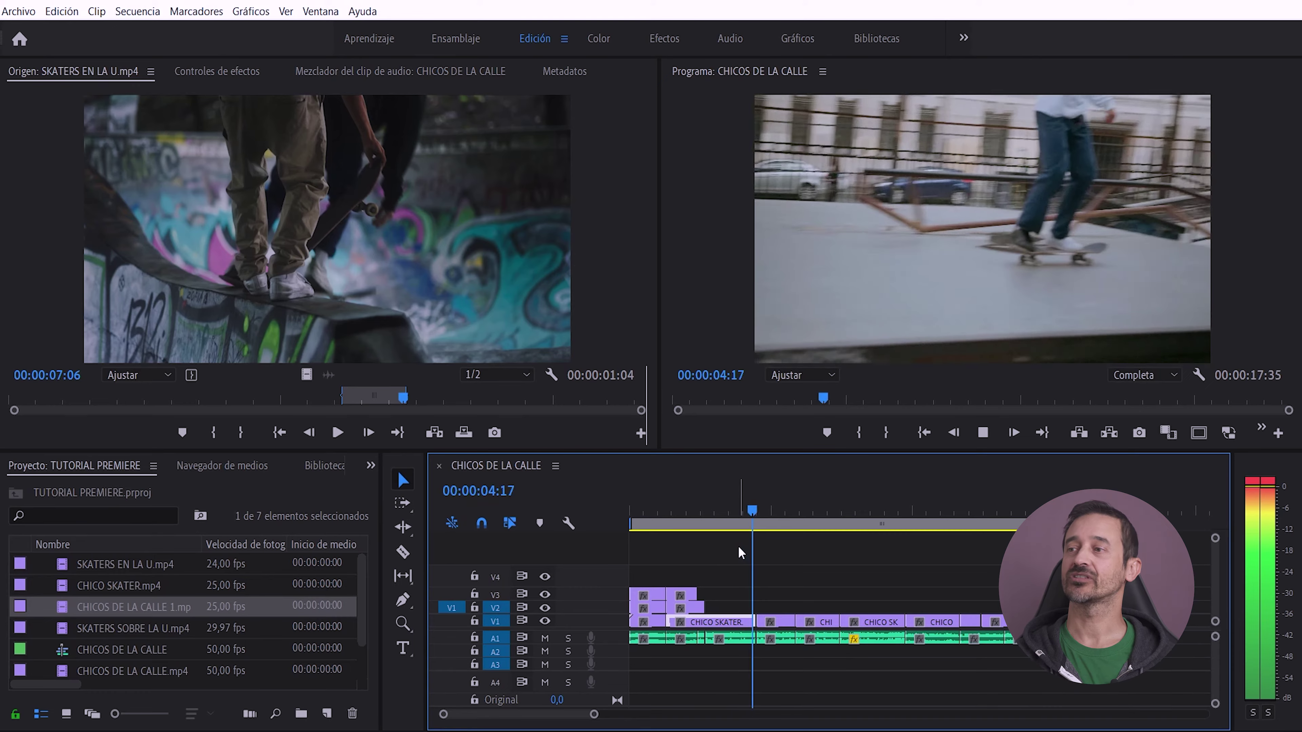
click(987, 429)
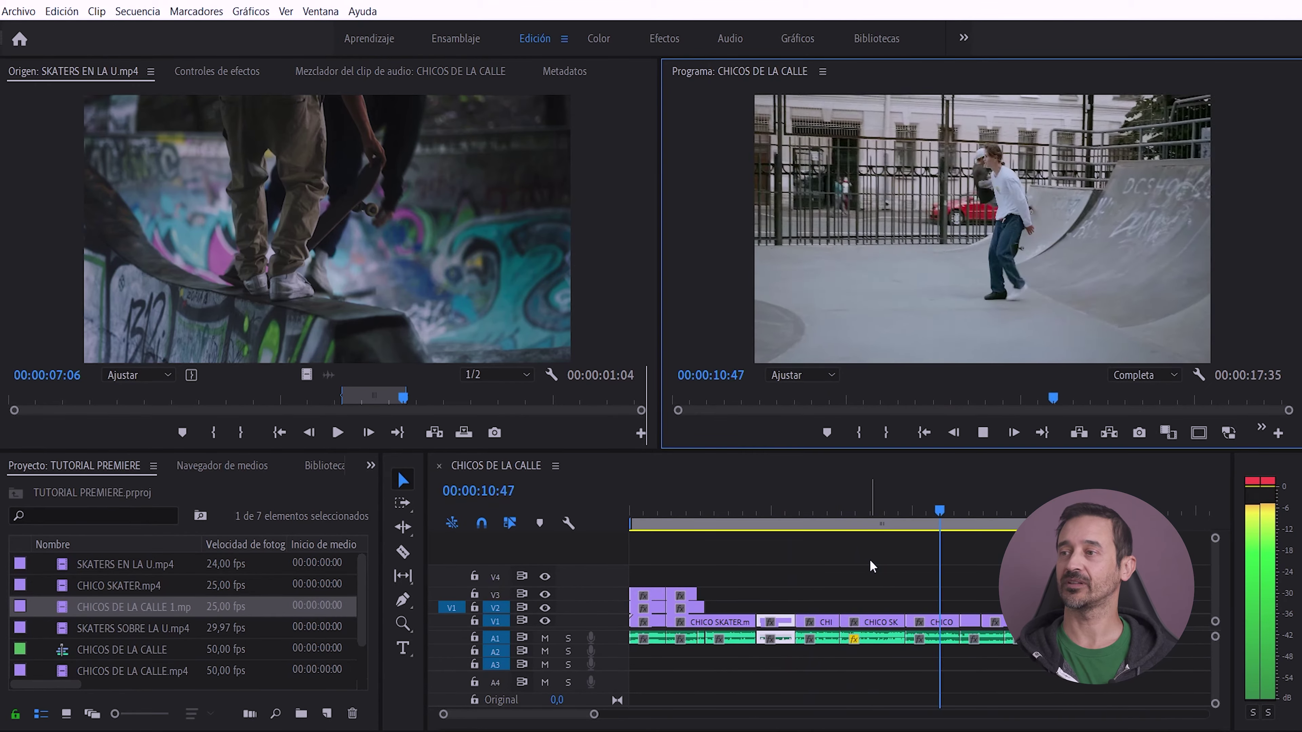
click(985, 431)
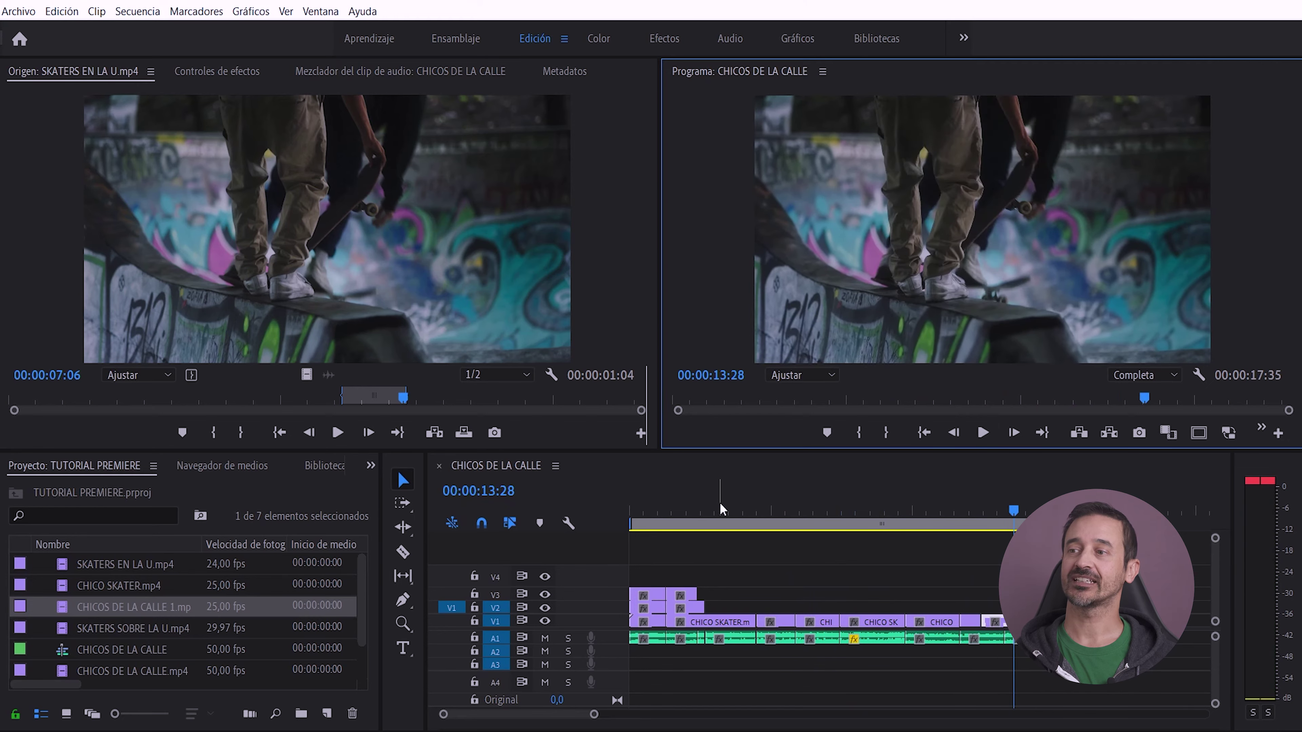
click(722, 509)
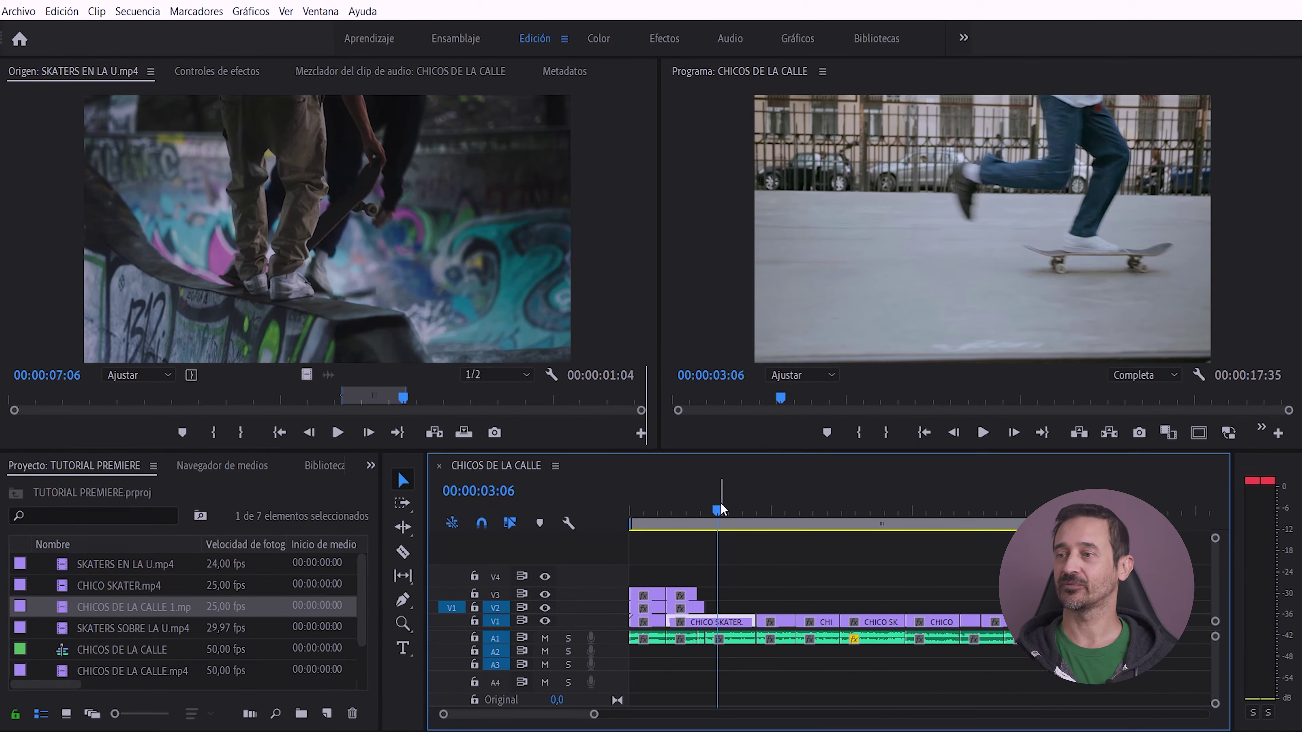
drag(720, 509, 725, 509)
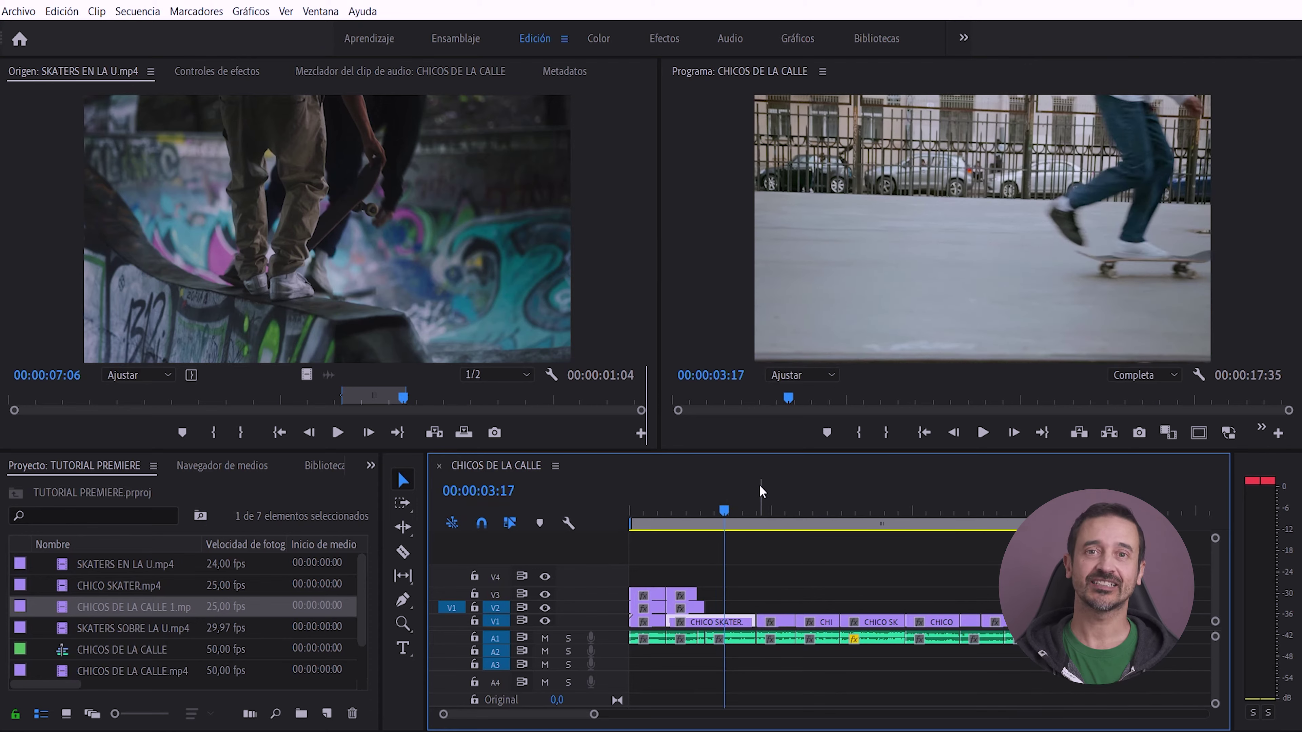
click(730, 510)
Step: Play to 06:05, jump to the next edit, play backward to 08:28, then zoom out
key(space)
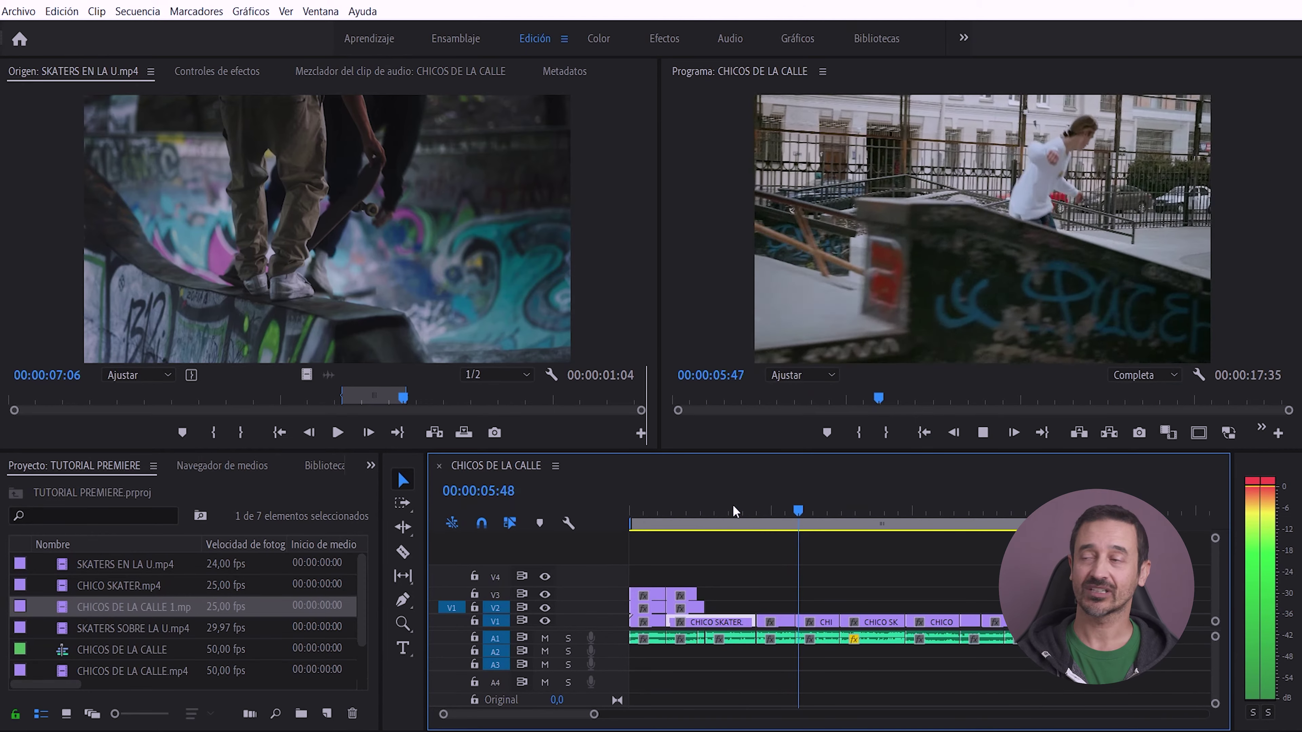
key(space)
key(Down)
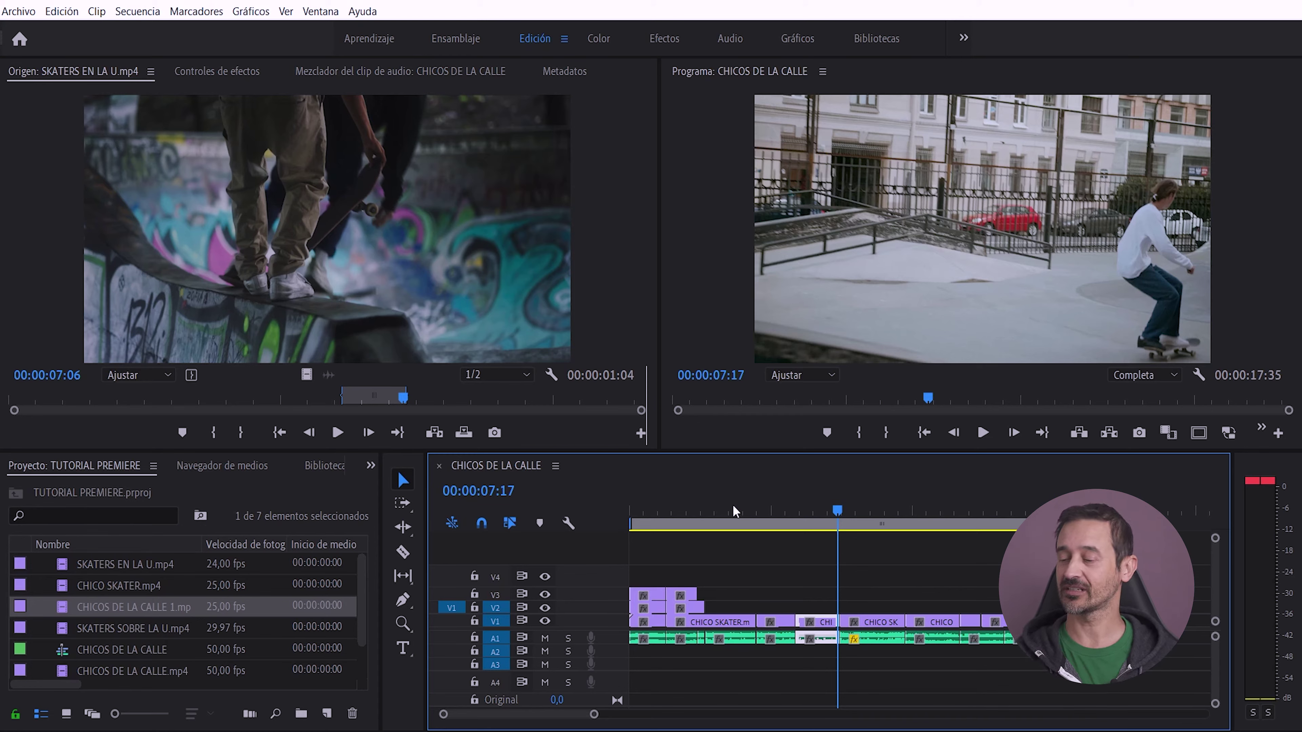
key(j)
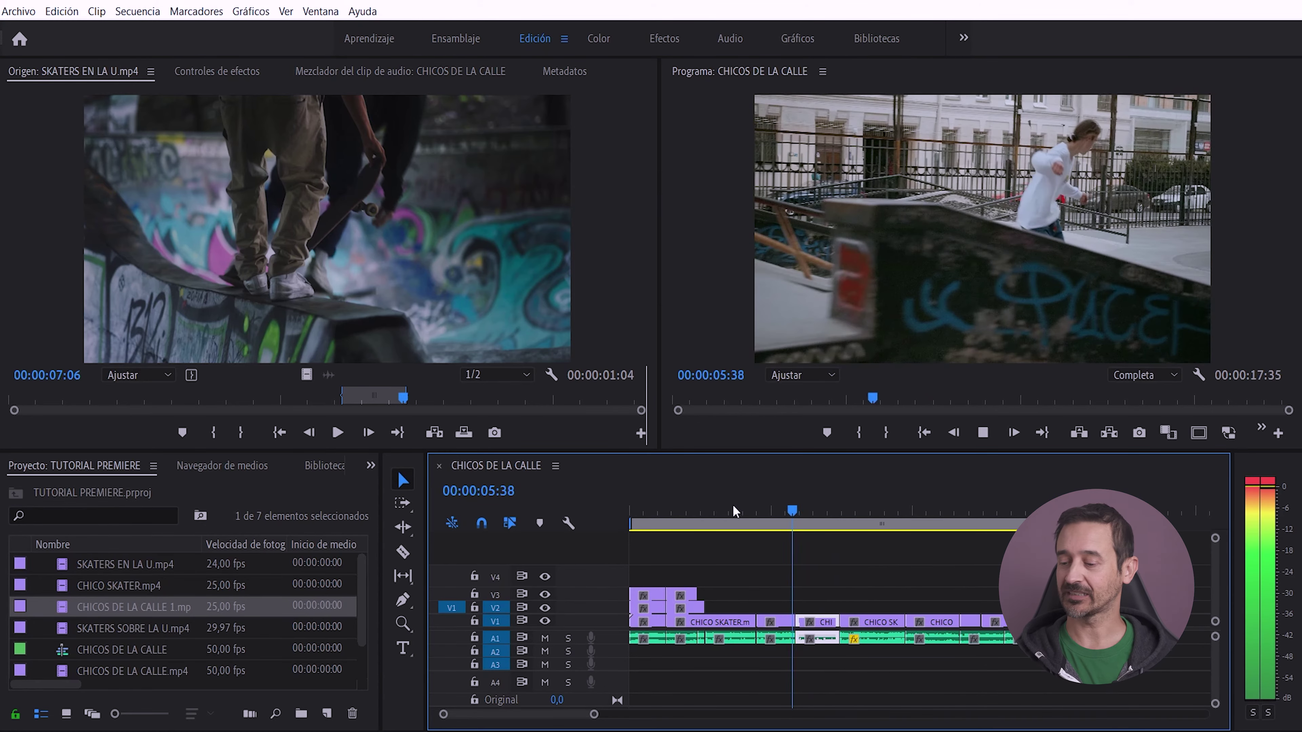
click(979, 510)
key(k)
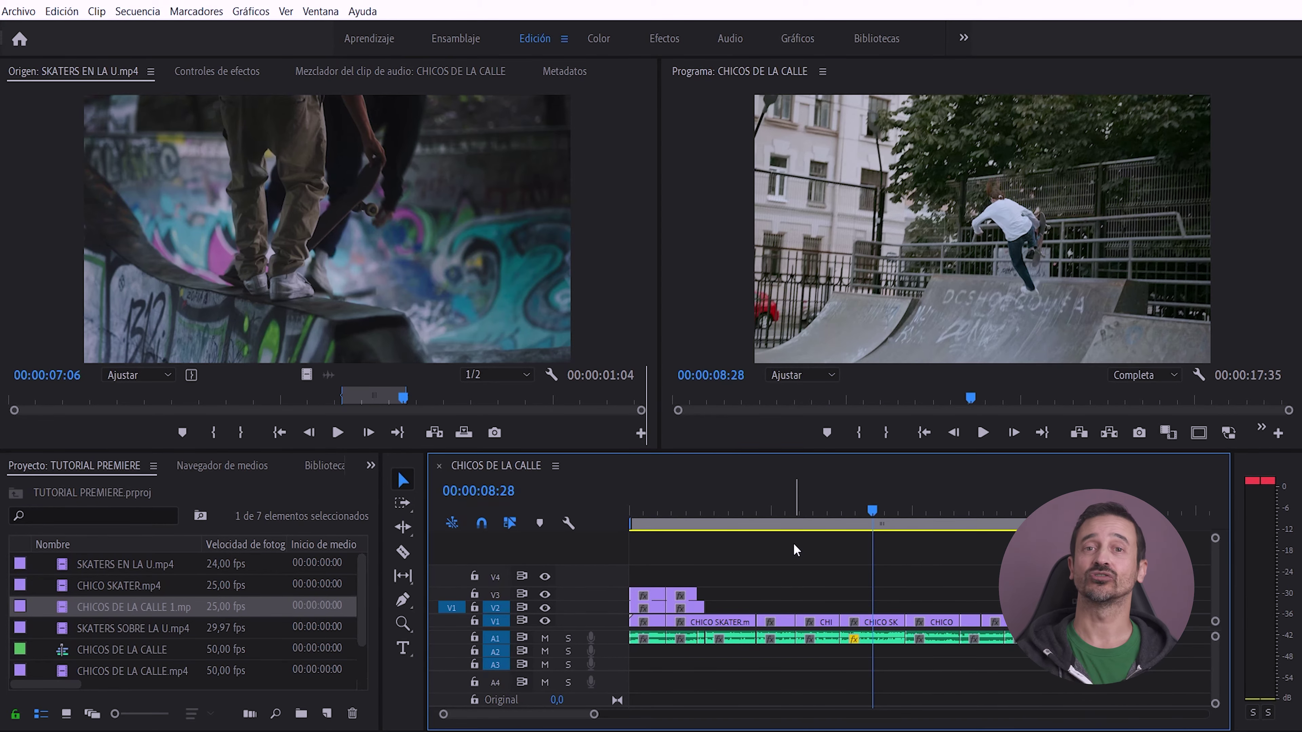
key(minus)
drag(955, 636, 902, 636)
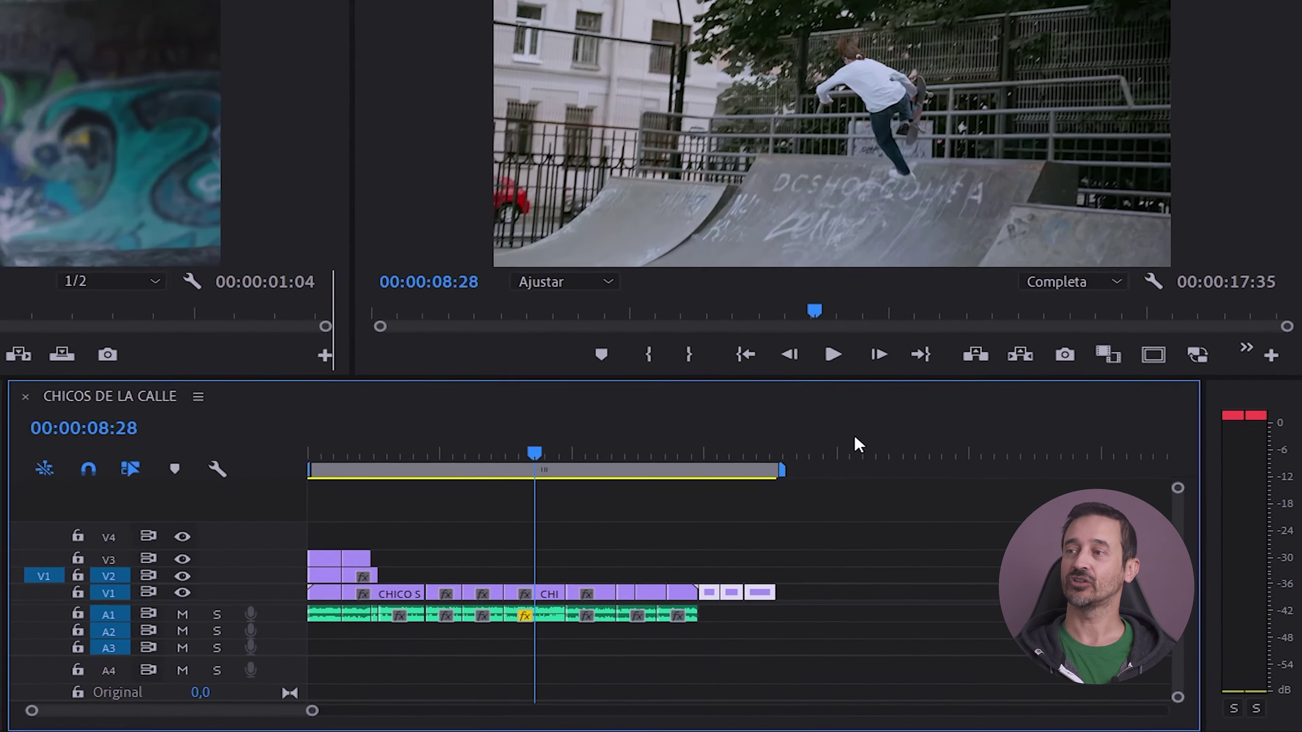
Step: Move the playhead past the last clips and tighten the sequence end from 17:35 to 14:40
click(1002, 504)
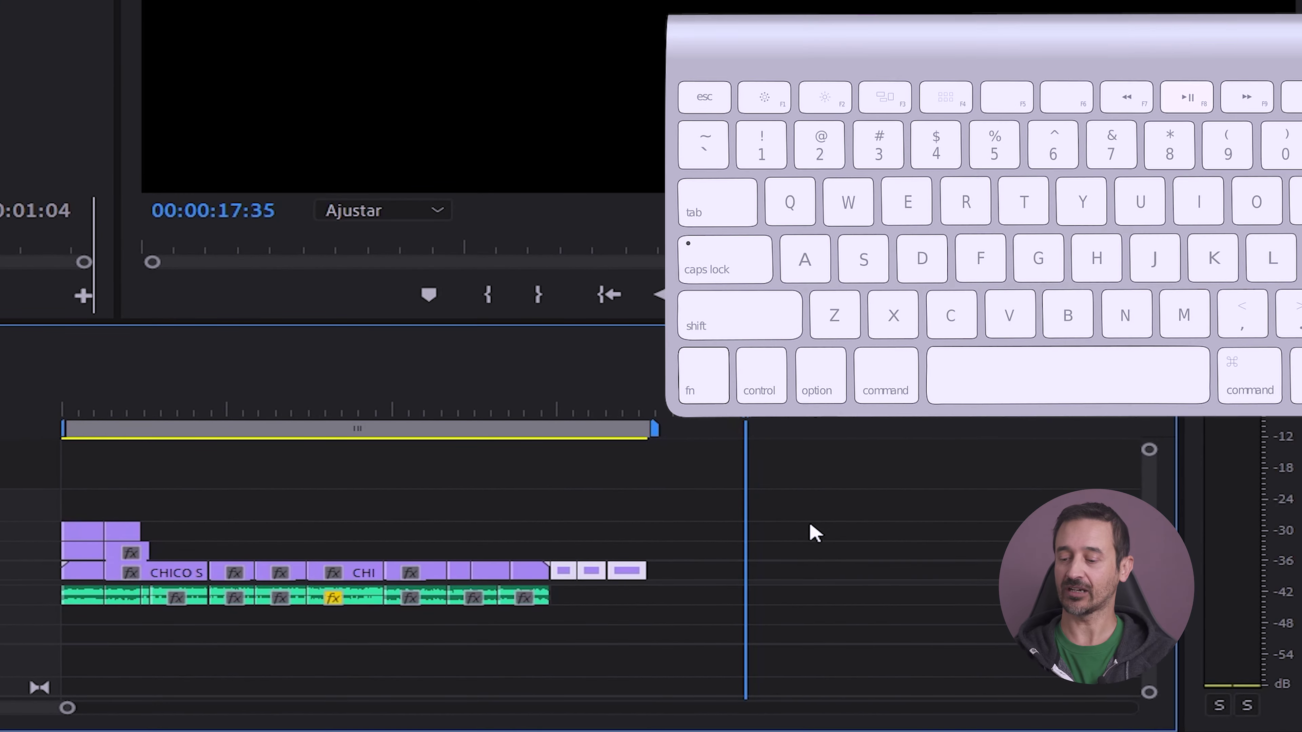
key(ctrl+super+v)
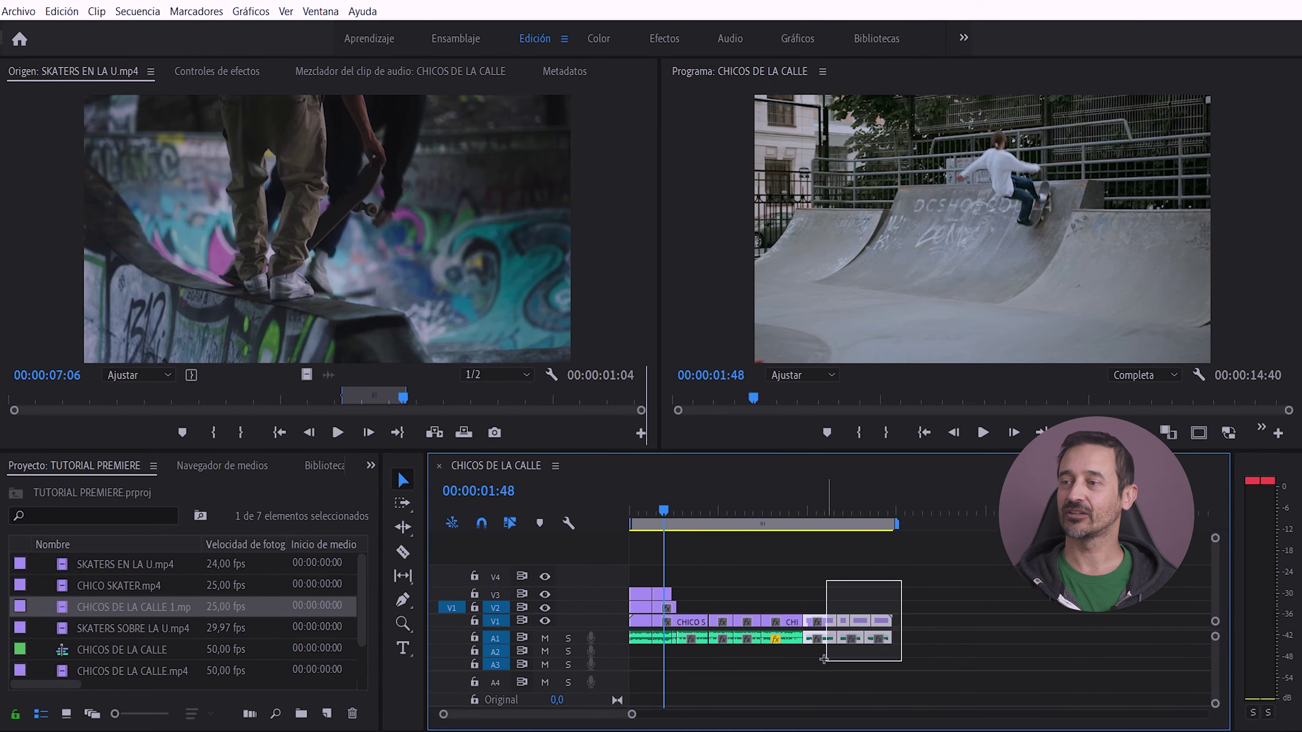
Step: Duplicate the last V1 and A1 clips further right along the timeline
drag(899, 585, 818, 662)
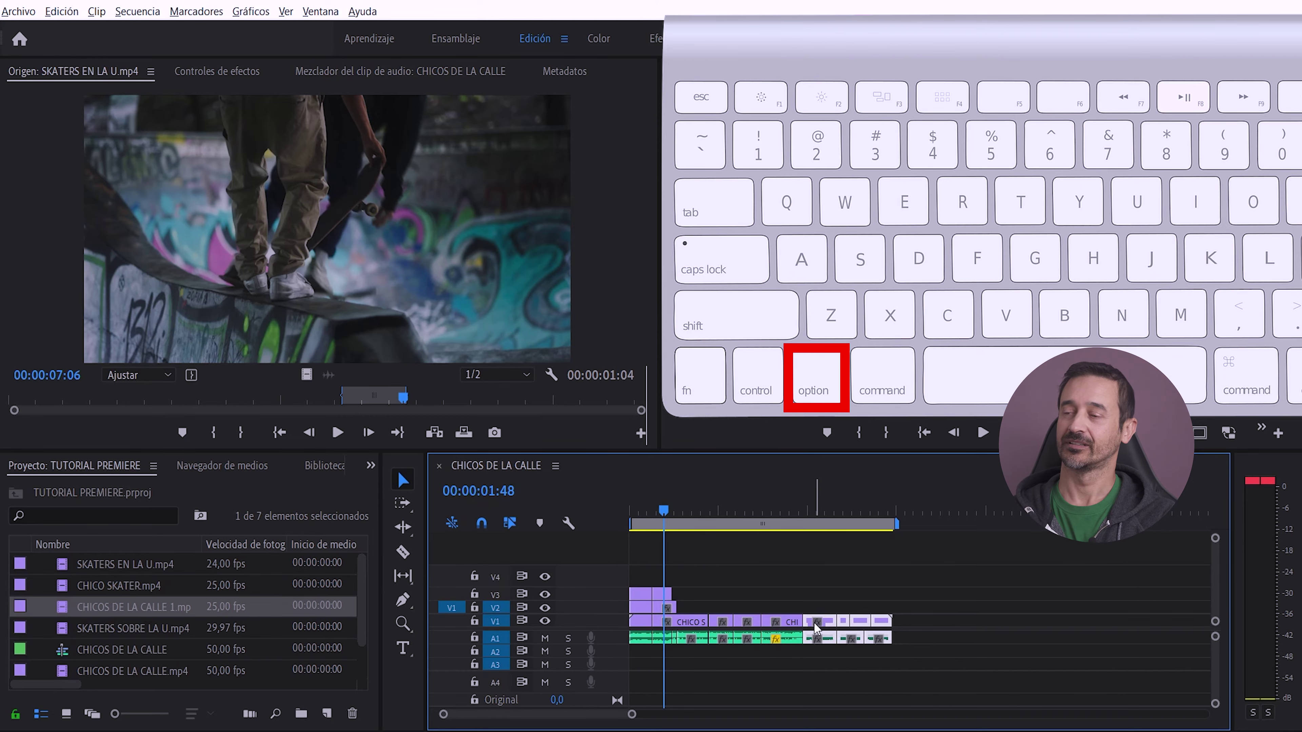
drag(815, 626, 947, 628)
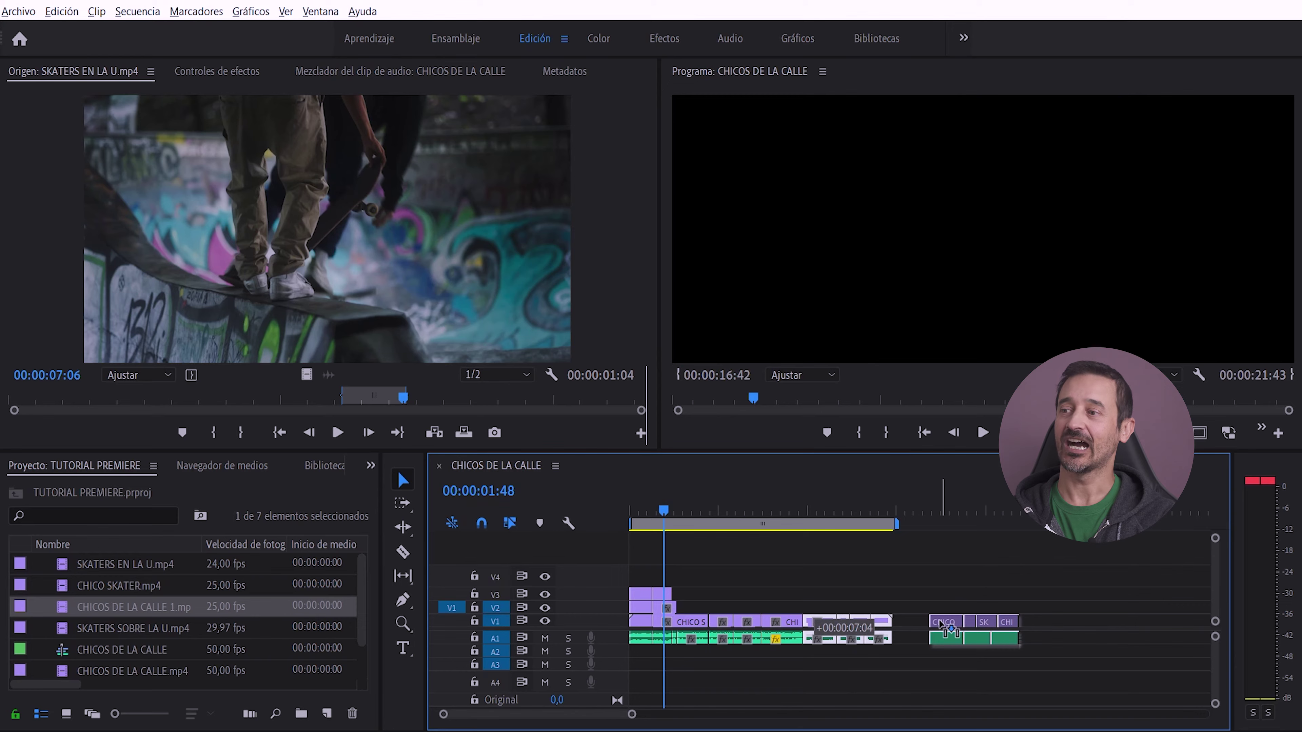
drag(947, 628, 944, 626)
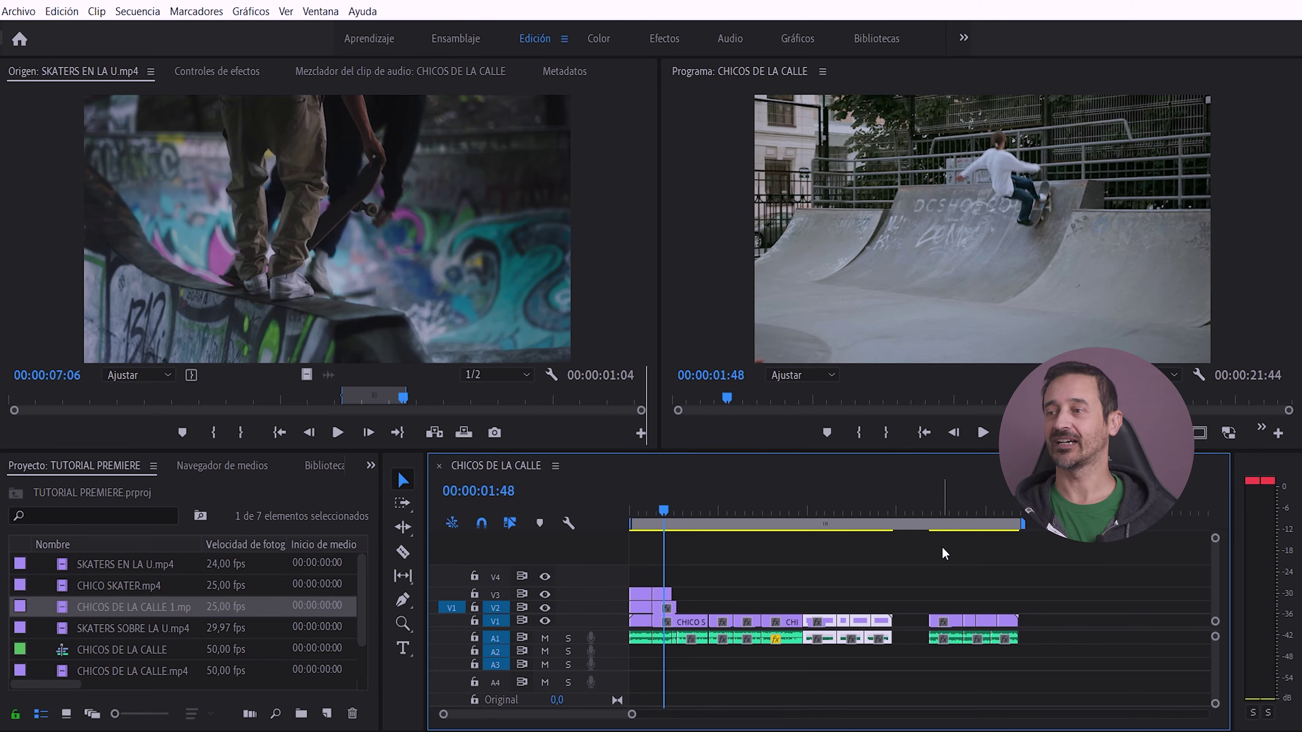
Step: Move the final short clip about two seconds later, leaving a gap before it
click(1002, 621)
click(1011, 625)
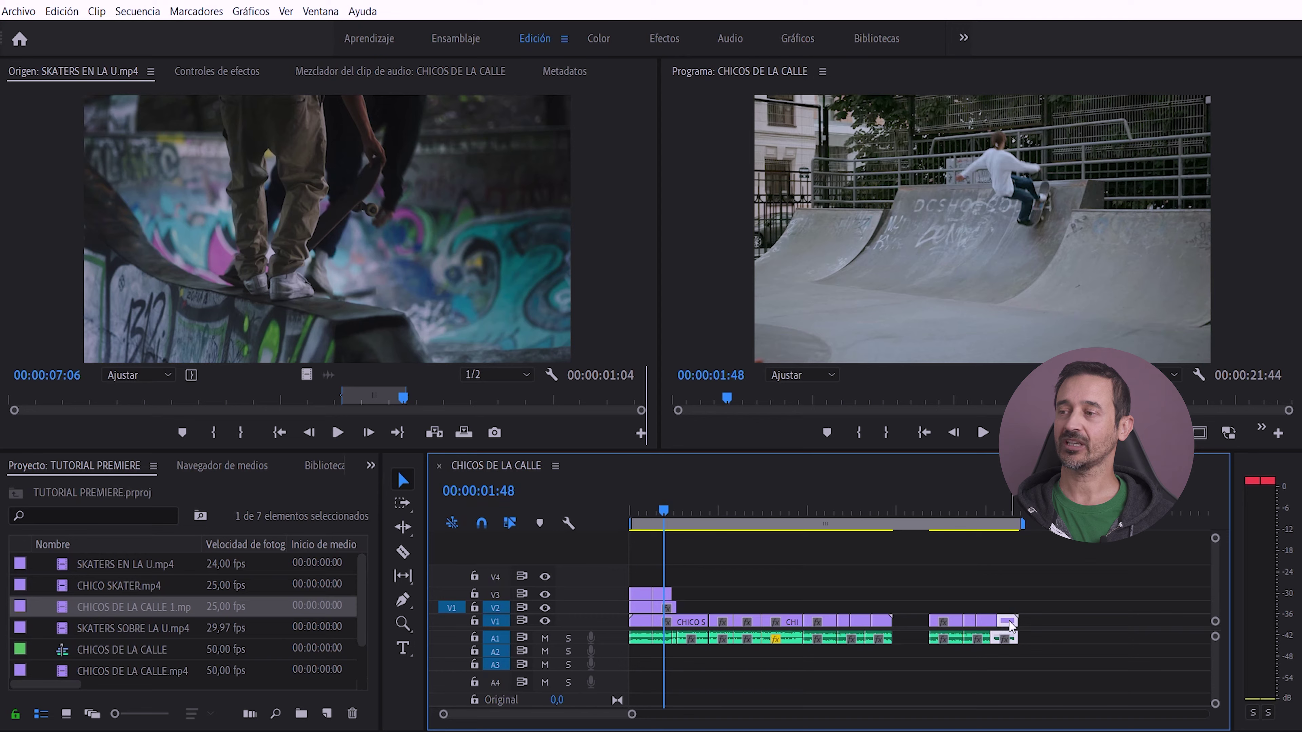
drag(1009, 624, 1058, 621)
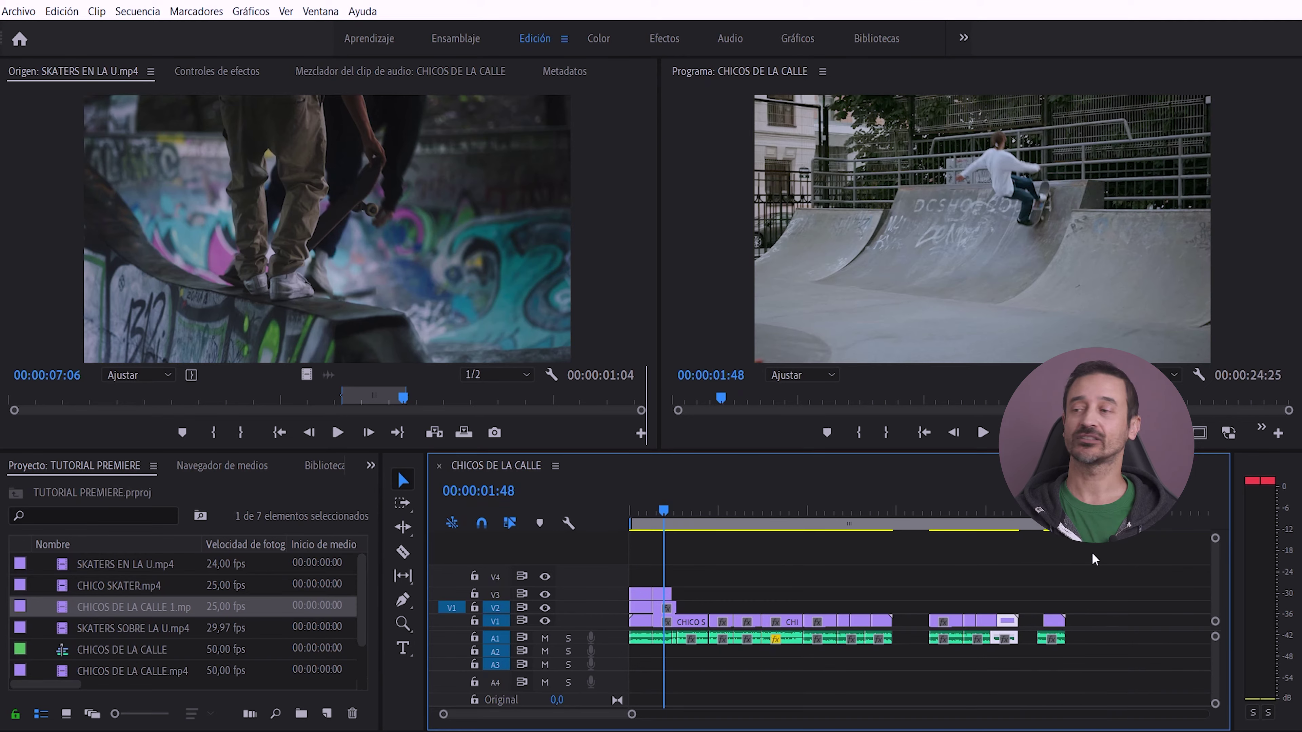
drag(1056, 624, 1110, 626)
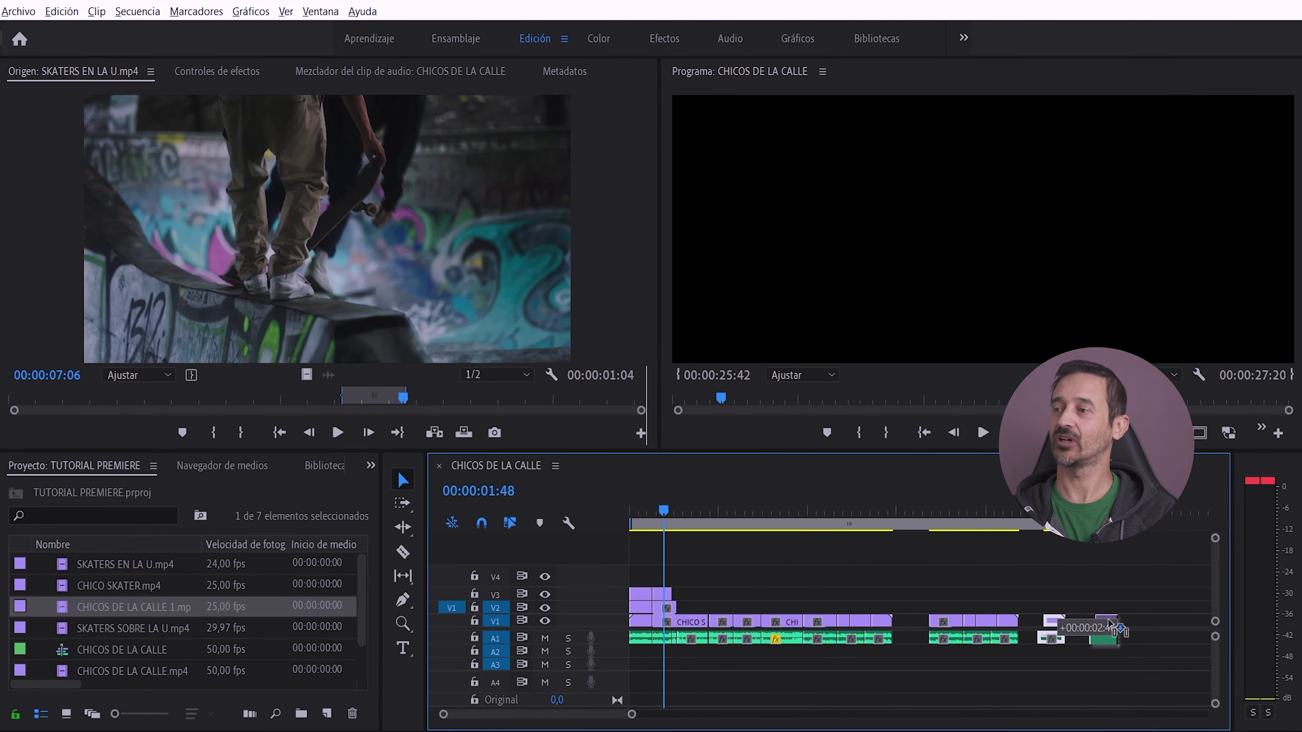
drag(1110, 625, 1109, 626)
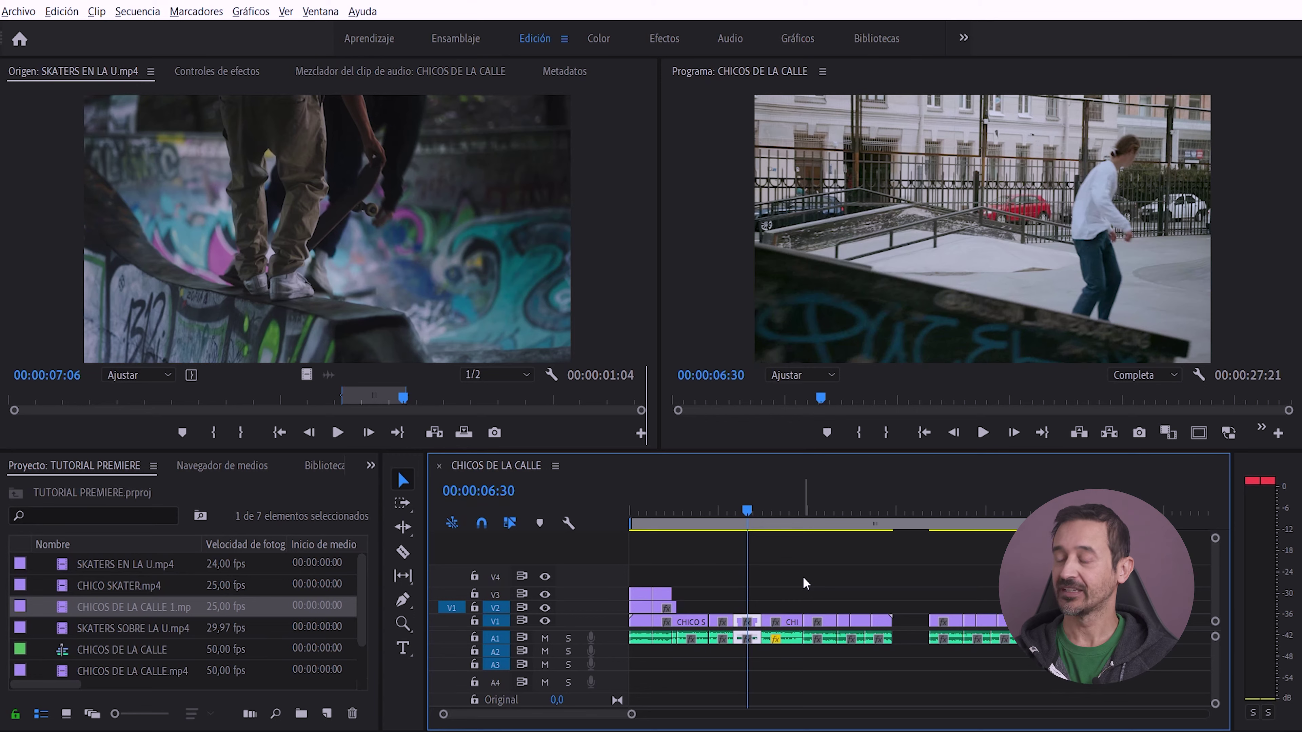
Step: Move the selected clip up and down through new video tracks up to V6, then delete the CHICO S clip
key(alt+Up)
key(alt+Up)
key(alt+Up)
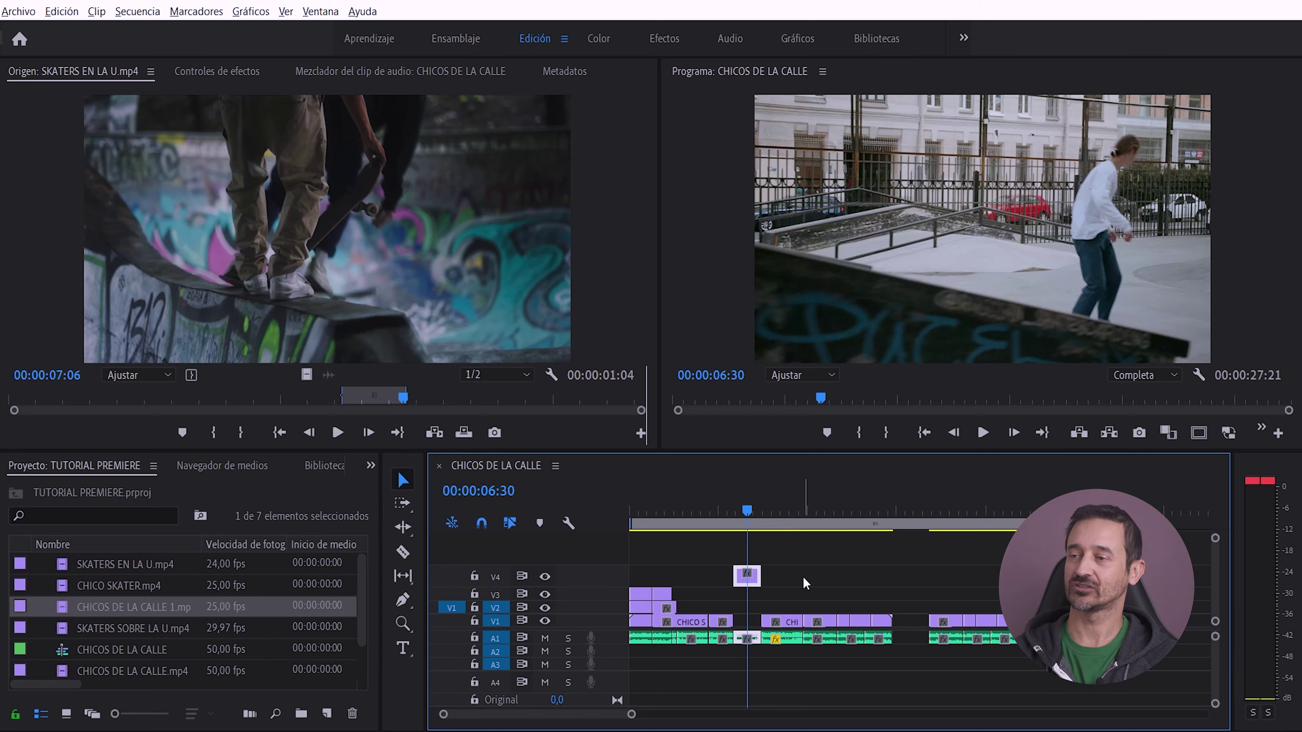
key(alt+Up)
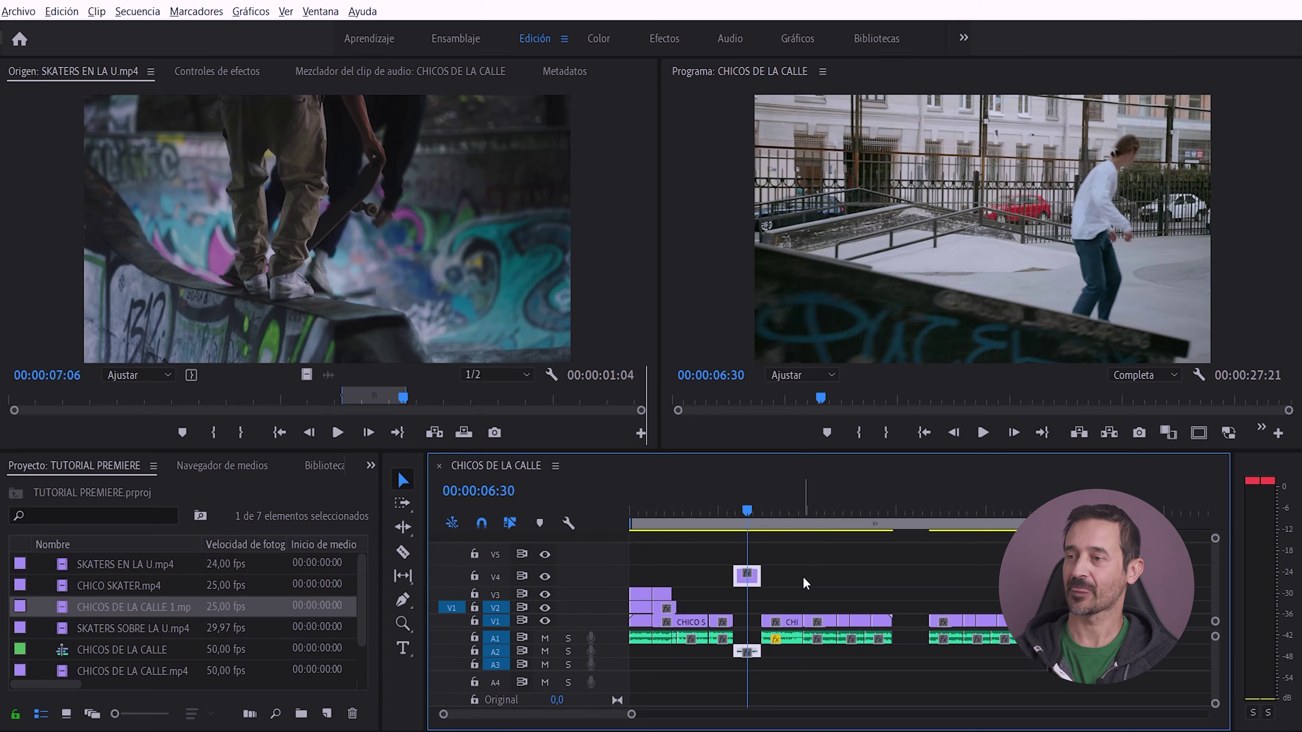
key(alt+Down)
key(alt+Down)
key(alt+Down)
key(alt+Up)
key(alt+Up)
key(alt+Up)
key(alt+Up)
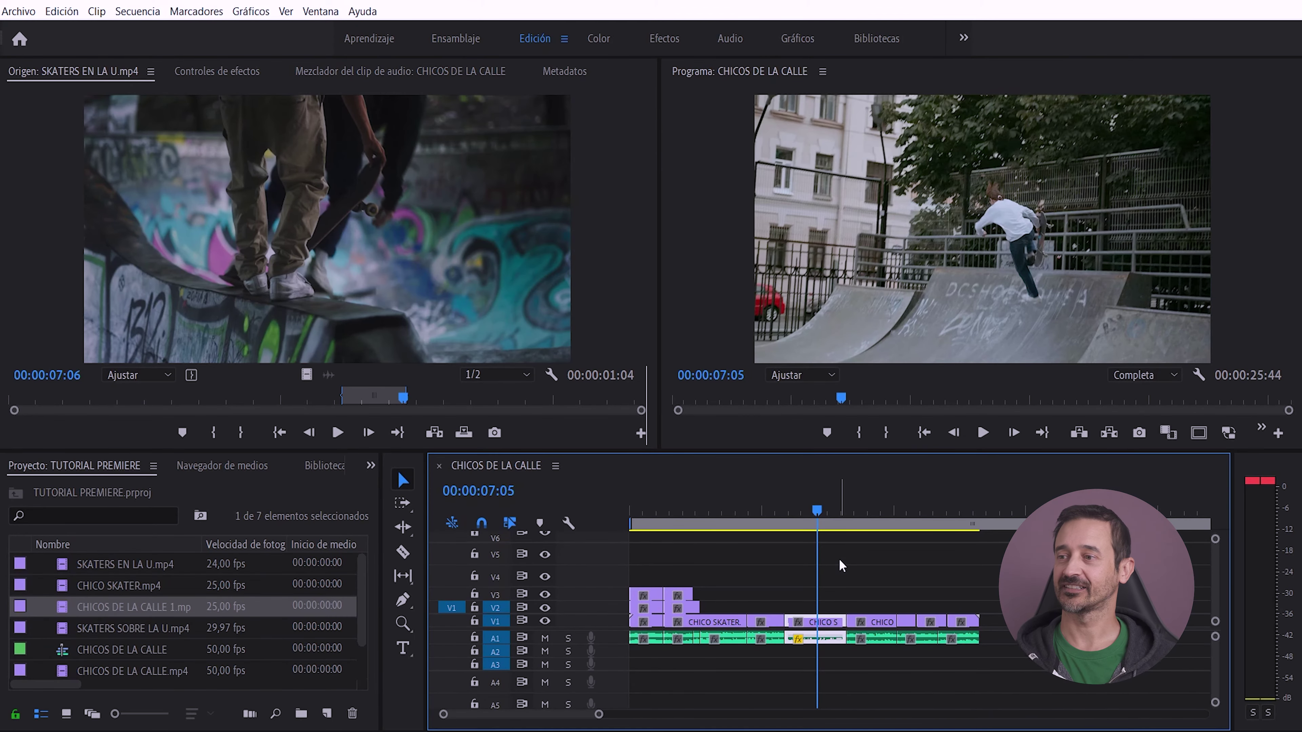
key(Delete)
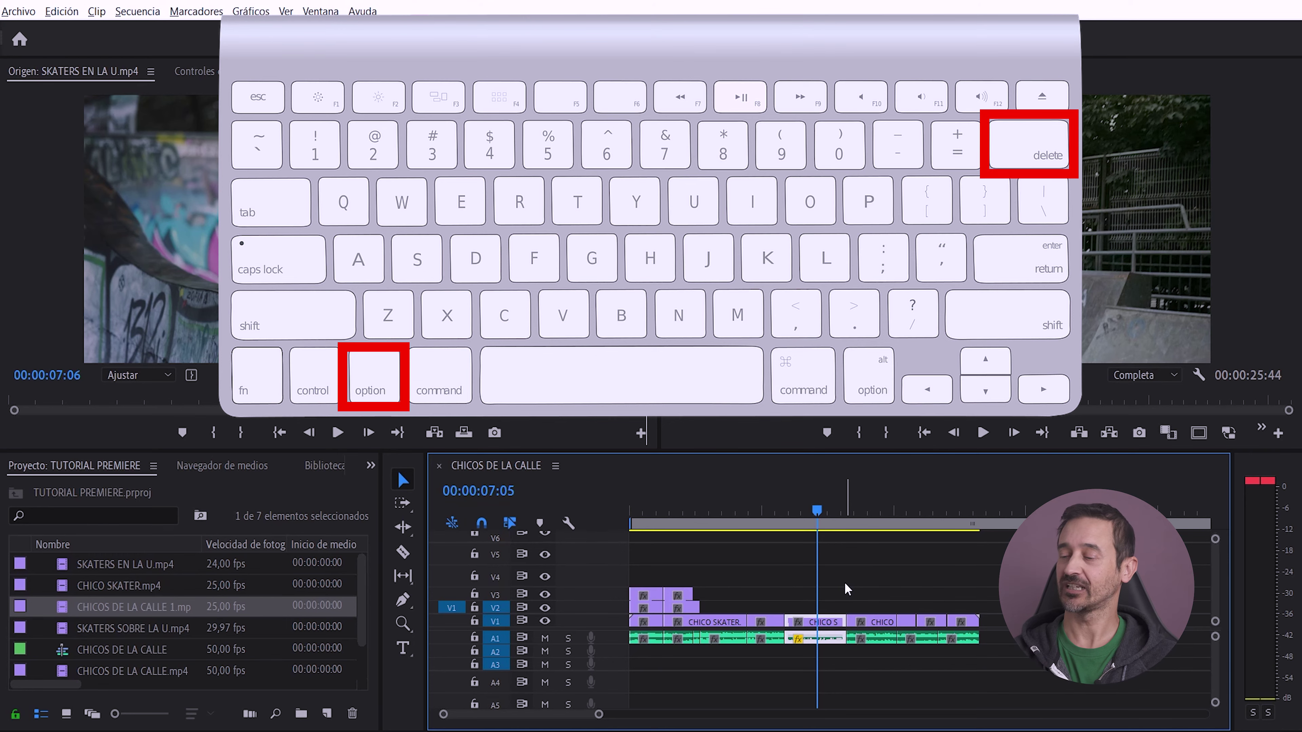
Step: Ripple-delete the gap so the sequence runs 23:48, then undo a Q ripple trim of CHICO
key(alt+BackSpace)
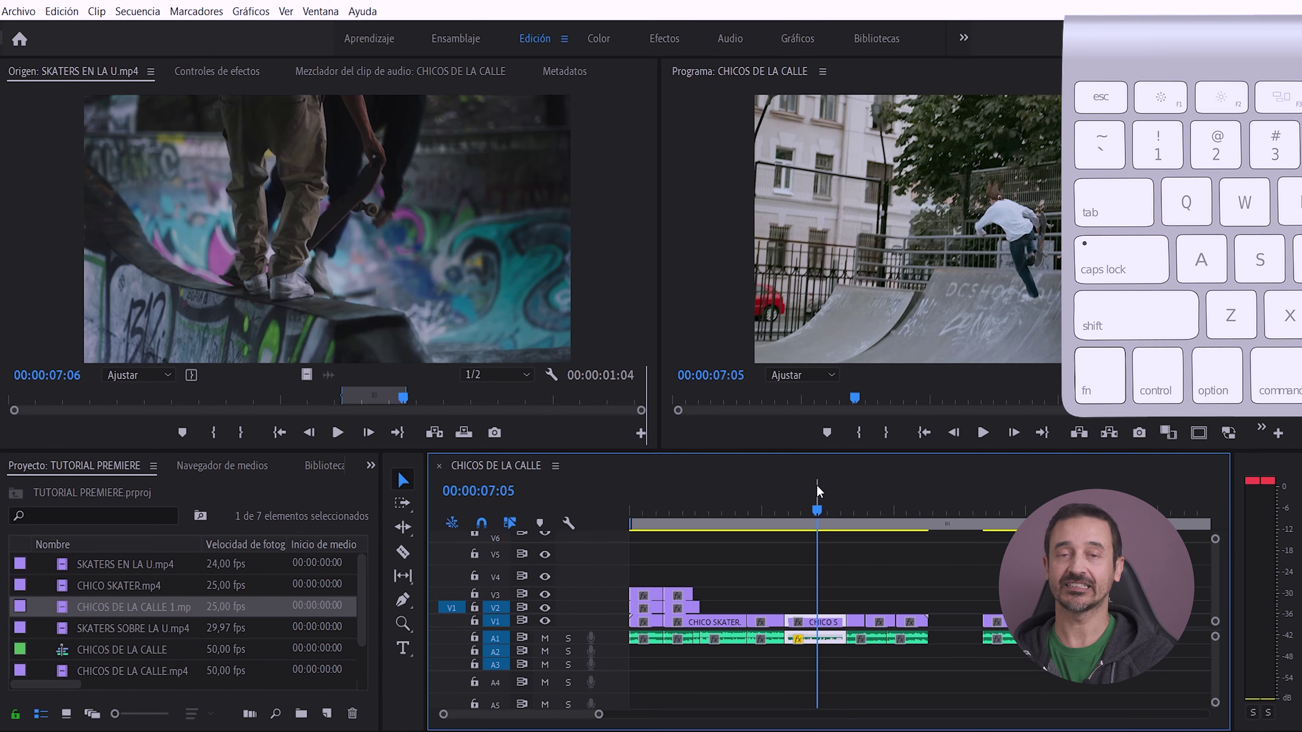
key(q)
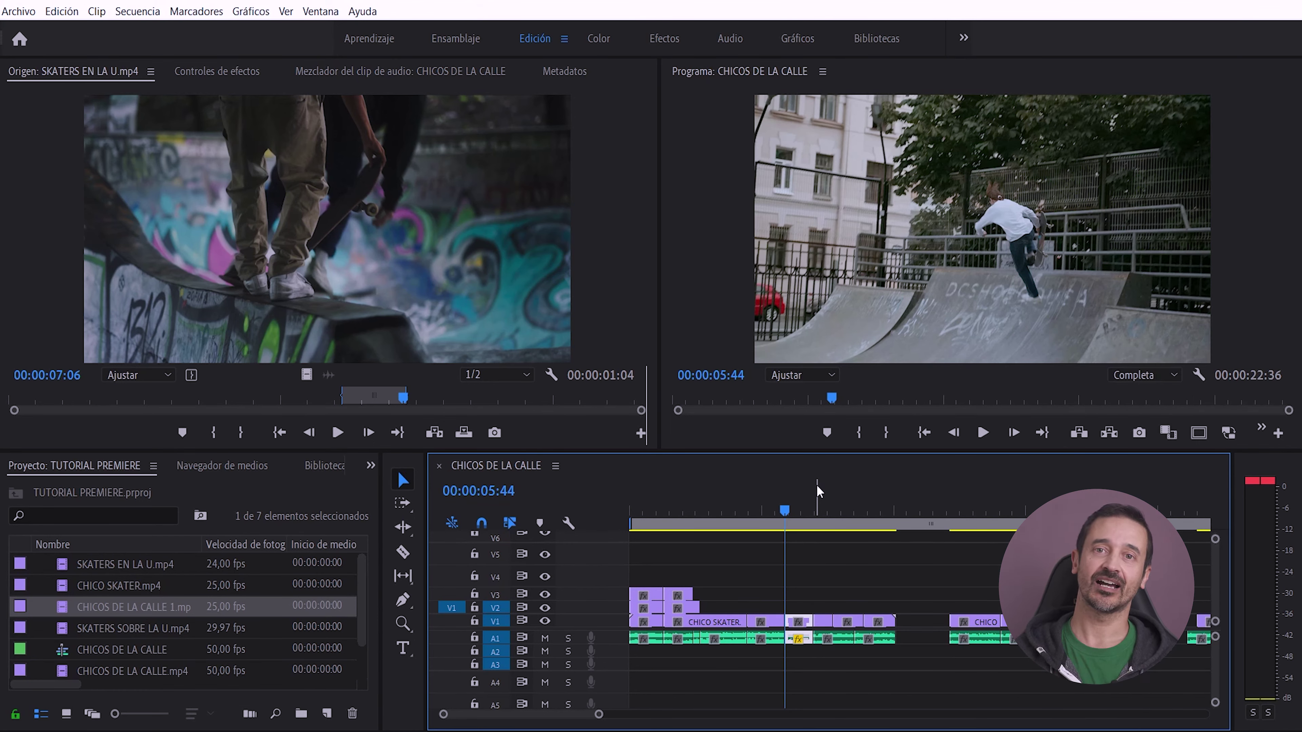
key(ctrl+z)
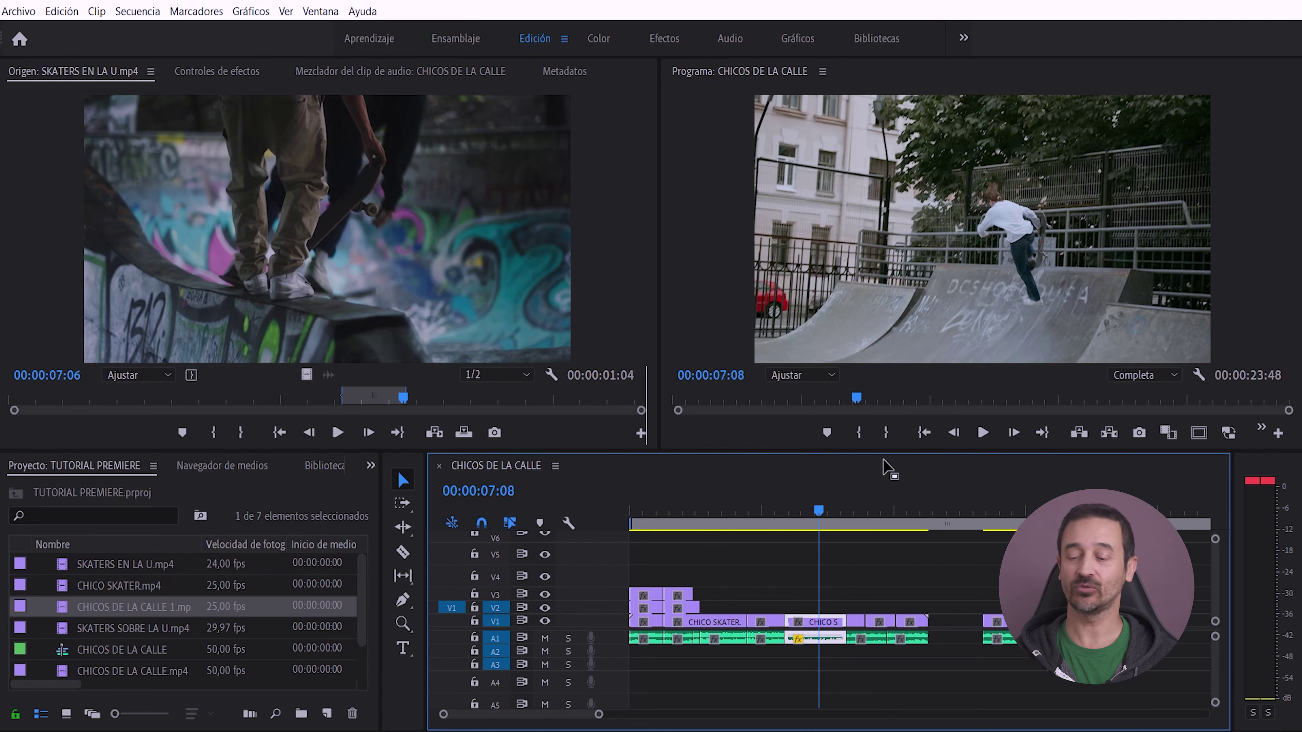
Step: Ripple-trim the clip at the playhead to its next edit with W, shortening the sequence to 22:45
key(w)
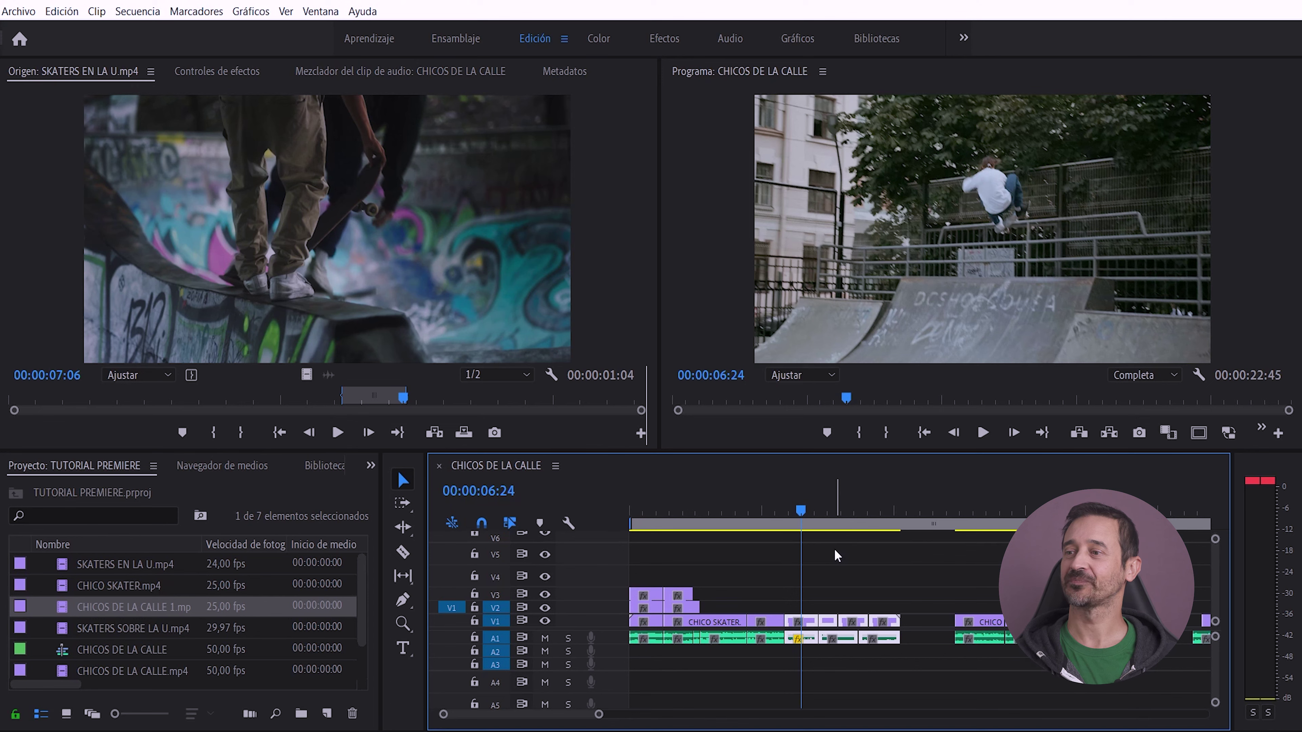
key(Delete)
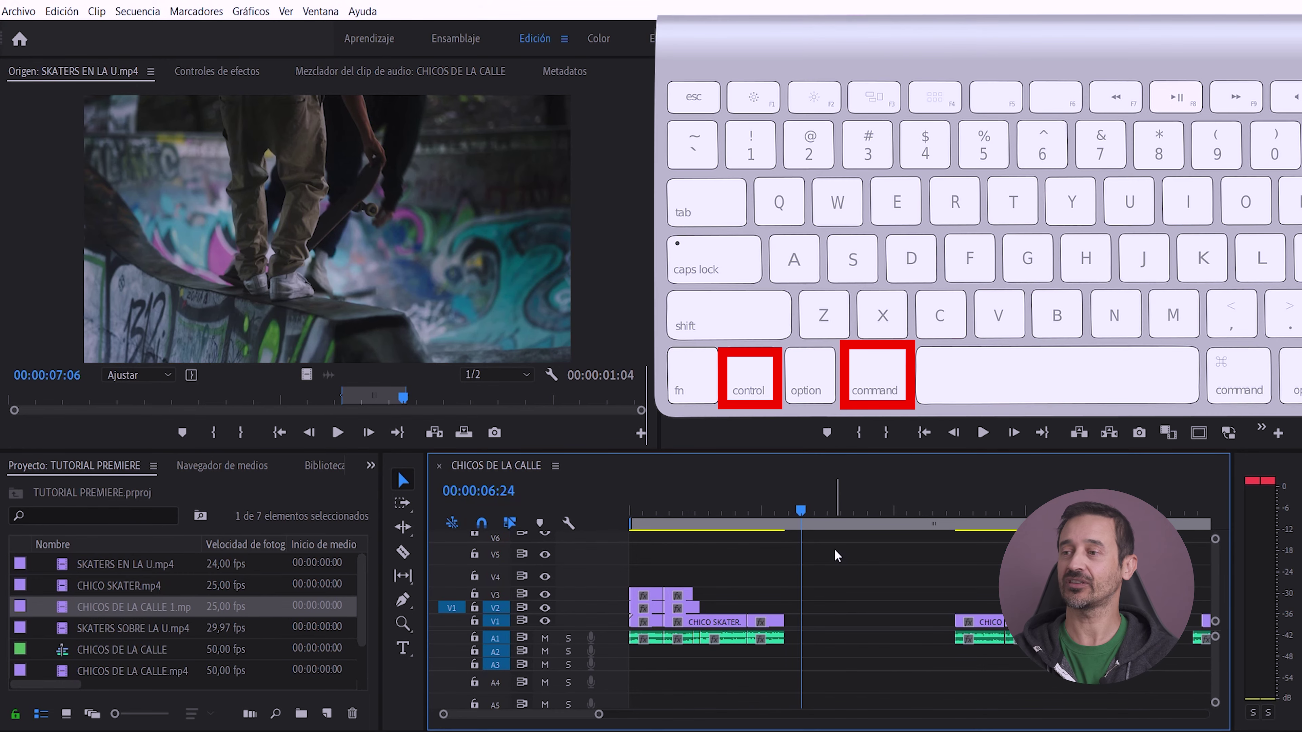
key(ctrl+z)
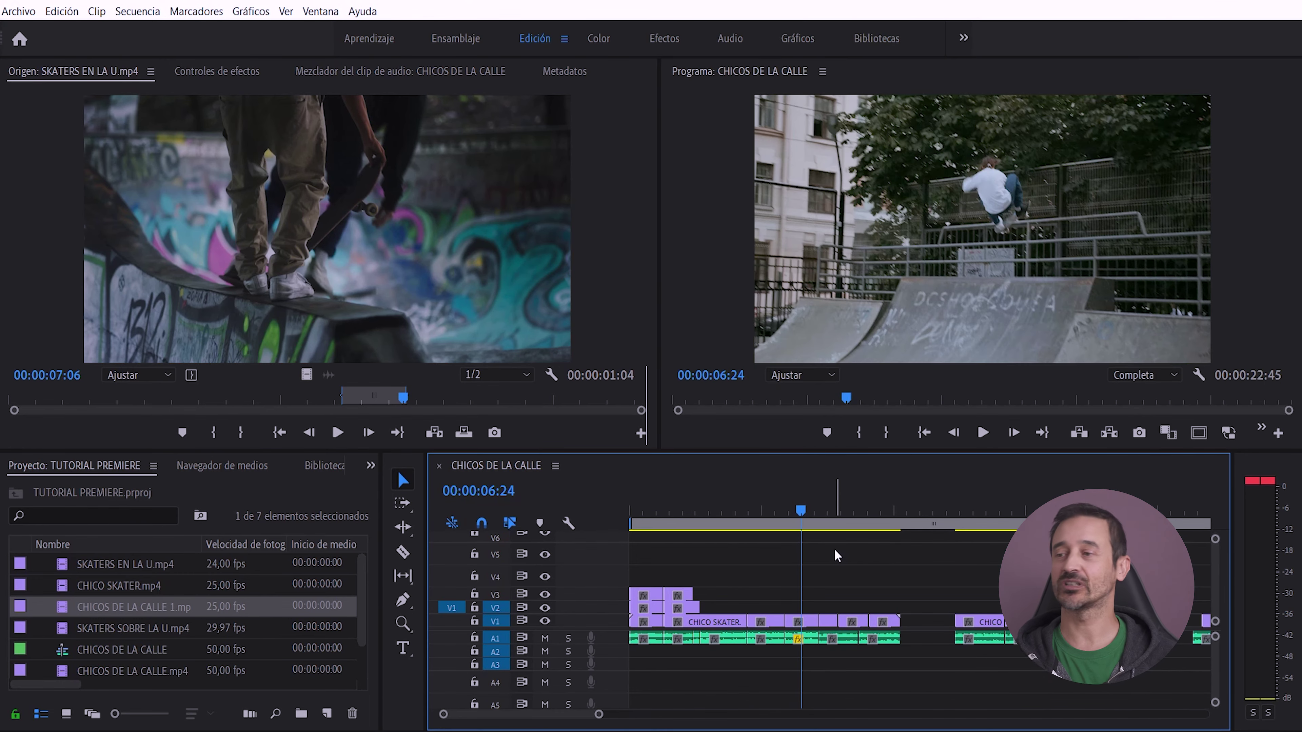